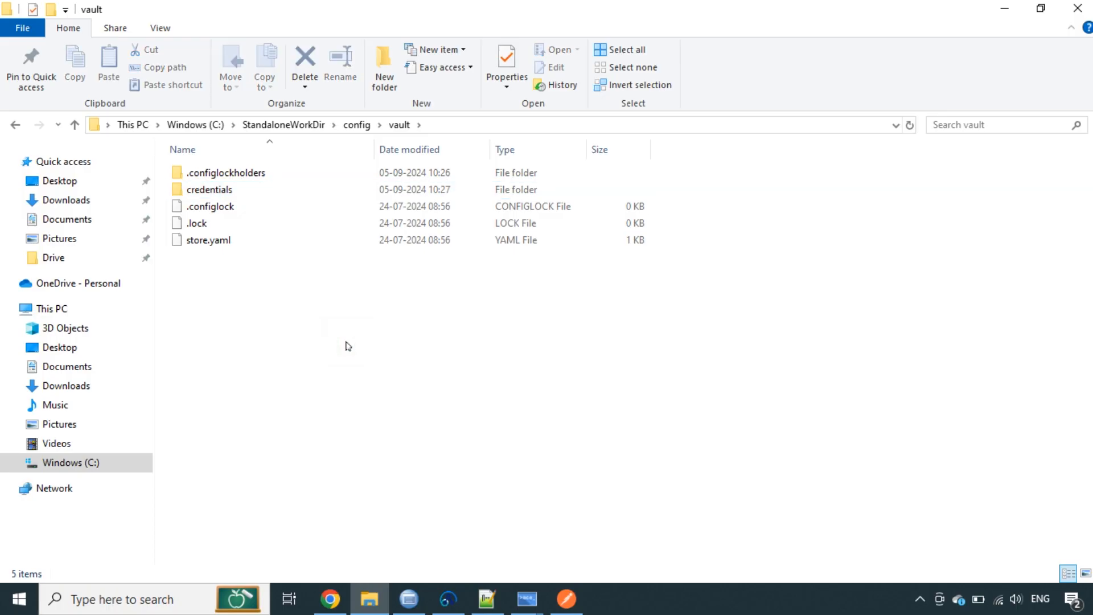
# Browse into the C:\ExternalVaultKeyDirectory\extdirvault folder
pyautogui.click(193, 125)
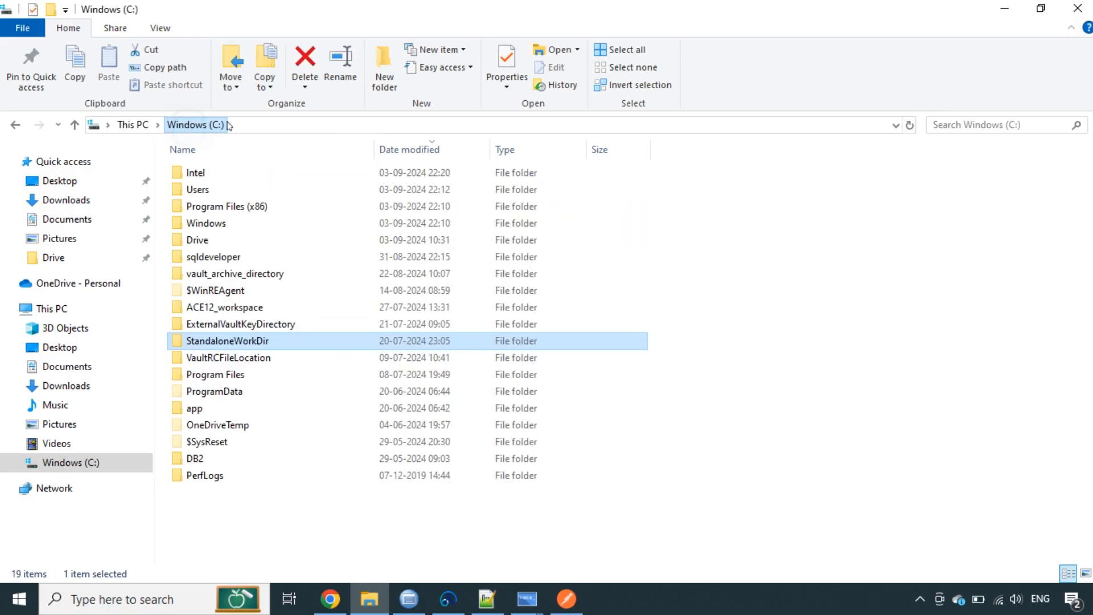
pyautogui.click(240, 328)
pyautogui.doubleClick(237, 327)
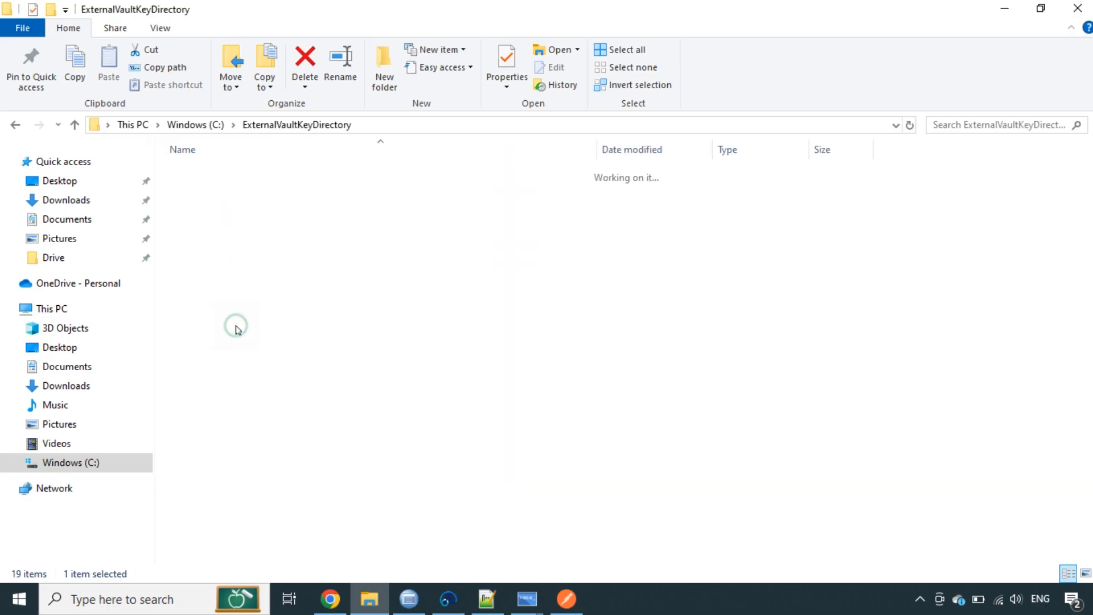
pyautogui.doubleClick(206, 174)
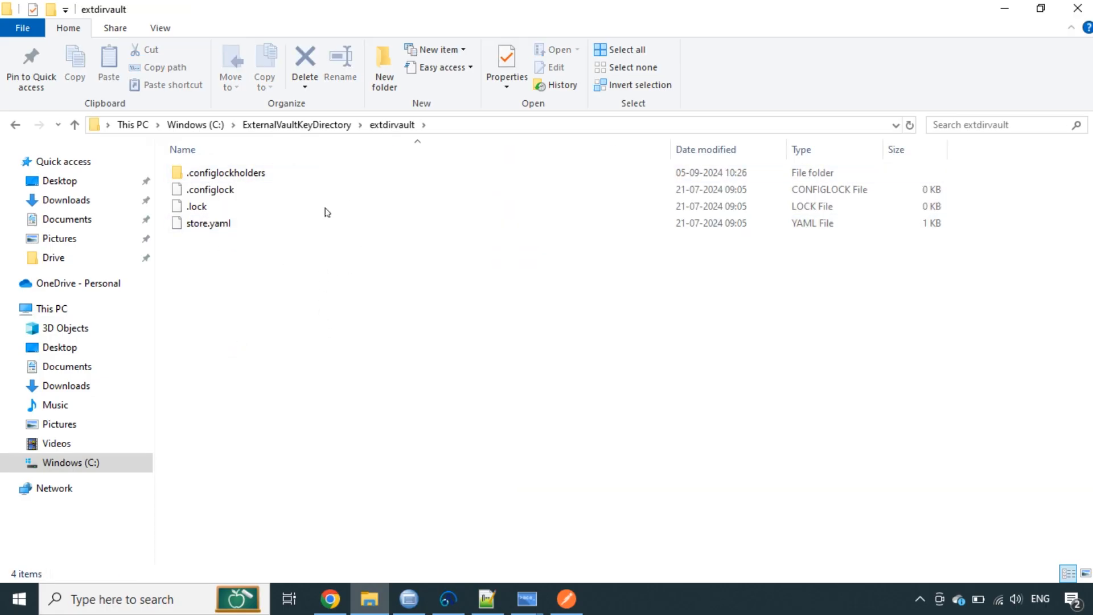
# Return to C:\StandaloneWorkDir\config\vault and bring up the Notepad++ command notes
pyautogui.click(208, 125)
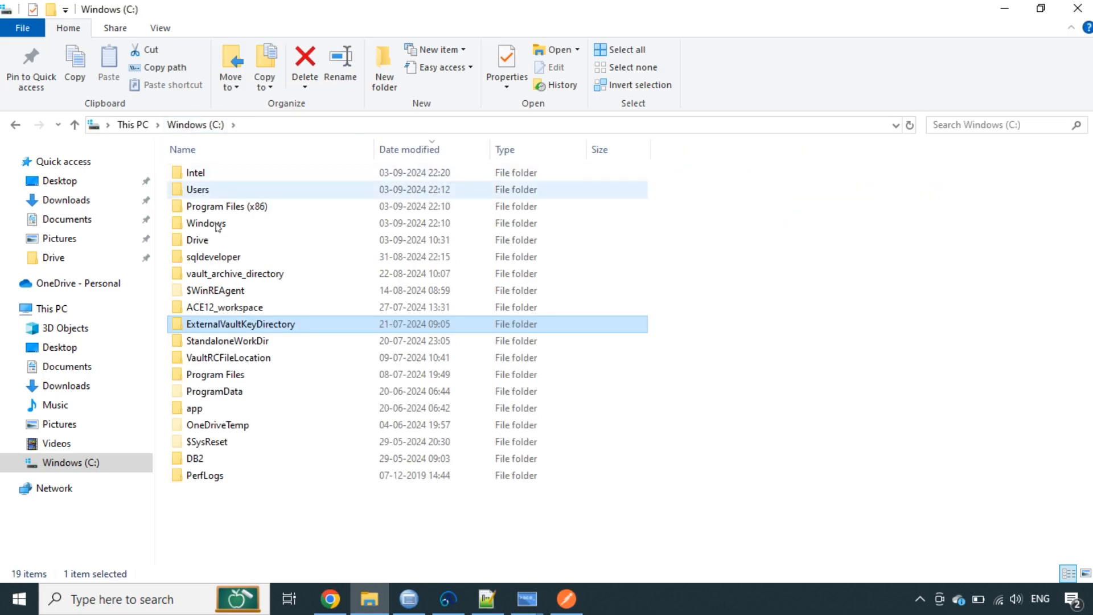
pyautogui.click(228, 341)
pyautogui.doubleClick(227, 341)
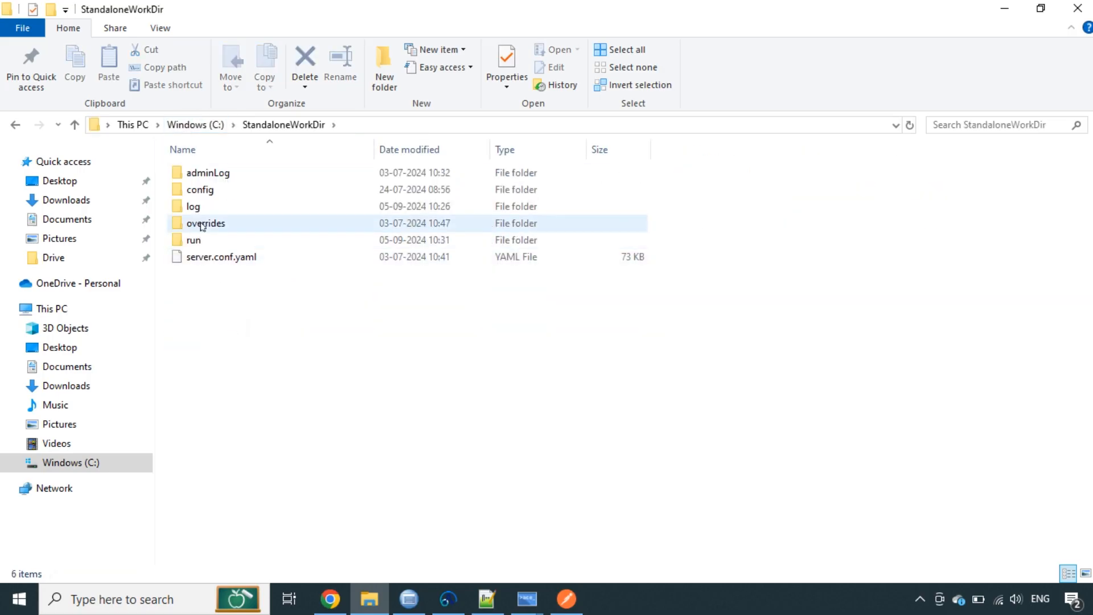
pyautogui.doubleClick(206, 191)
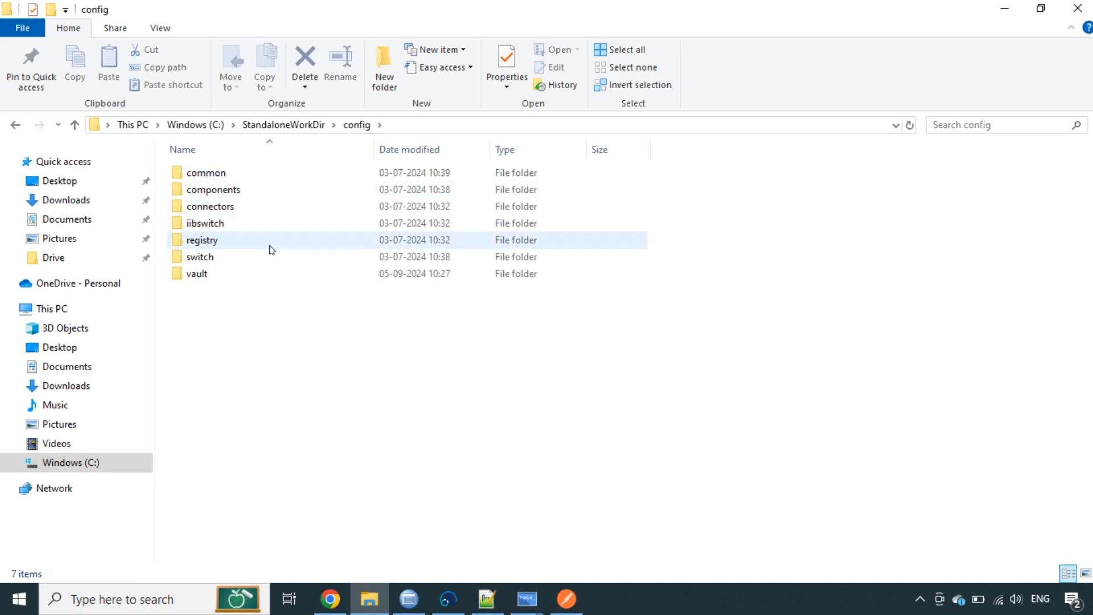
pyautogui.doubleClick(199, 275)
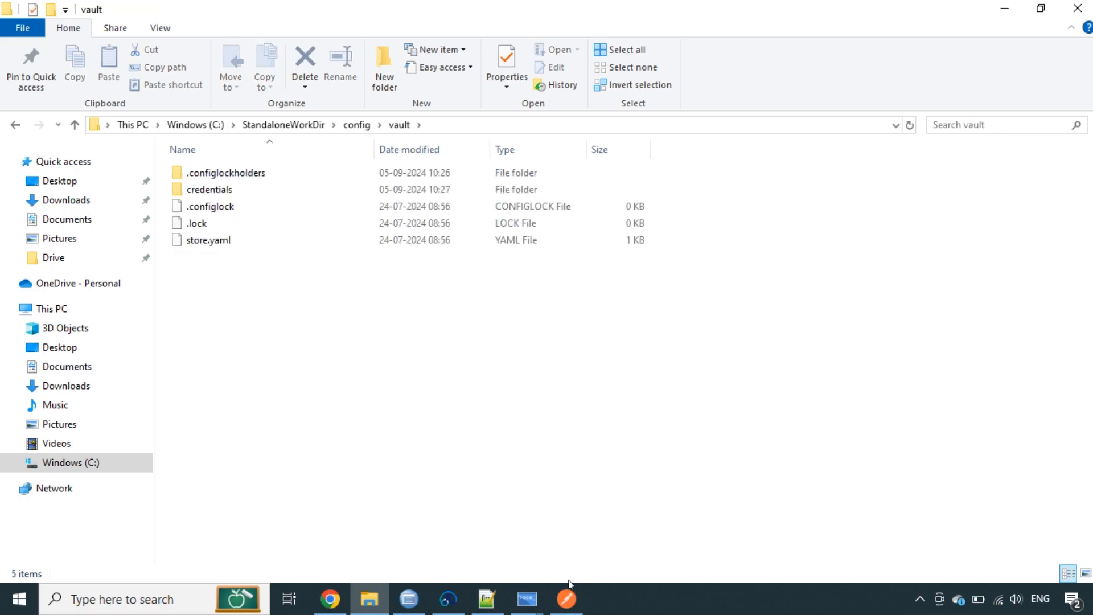
pyautogui.click(487, 599)
pyautogui.click(269, 234)
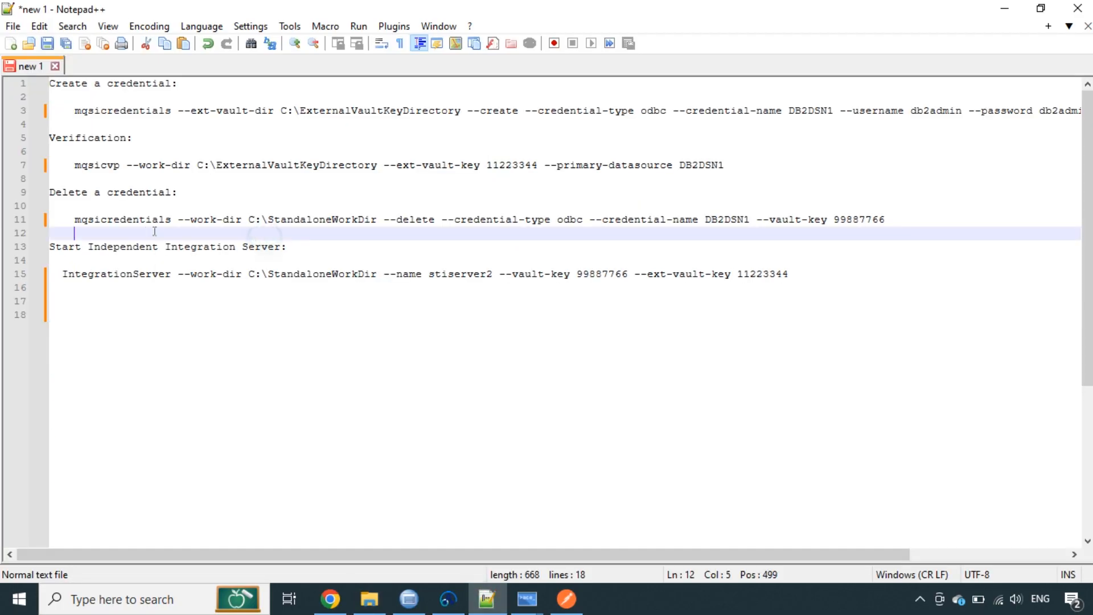
# Review line 11's delete parameters (StandaloneWorkDir, odbc, DB2DSN1, vault key) and select the whole command
pyautogui.doubleClick(88, 221)
pyautogui.doubleClick(313, 219)
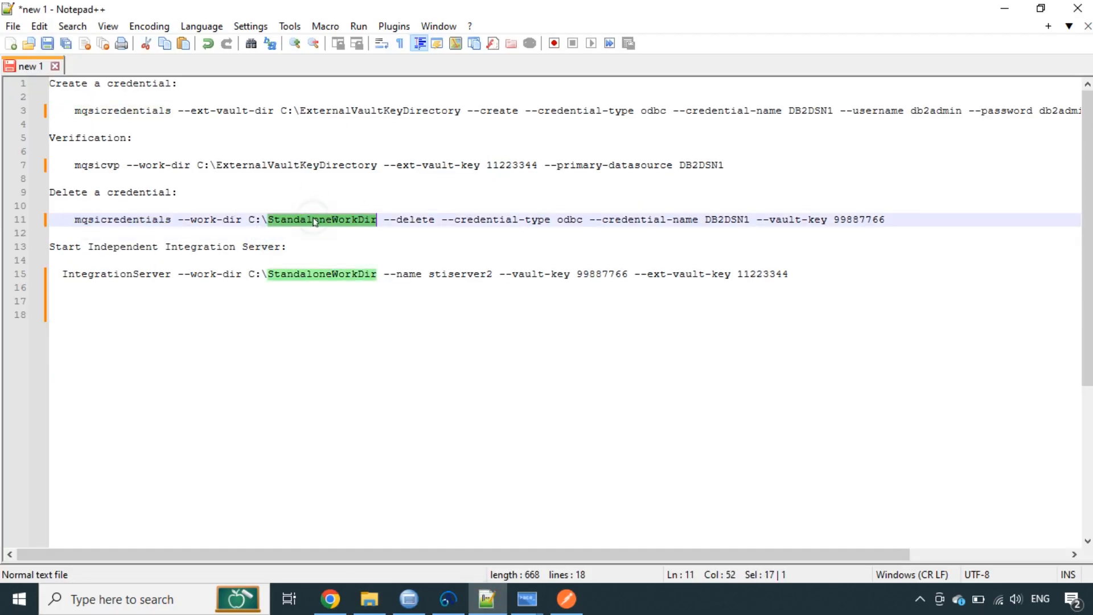
pyautogui.doubleClick(429, 220)
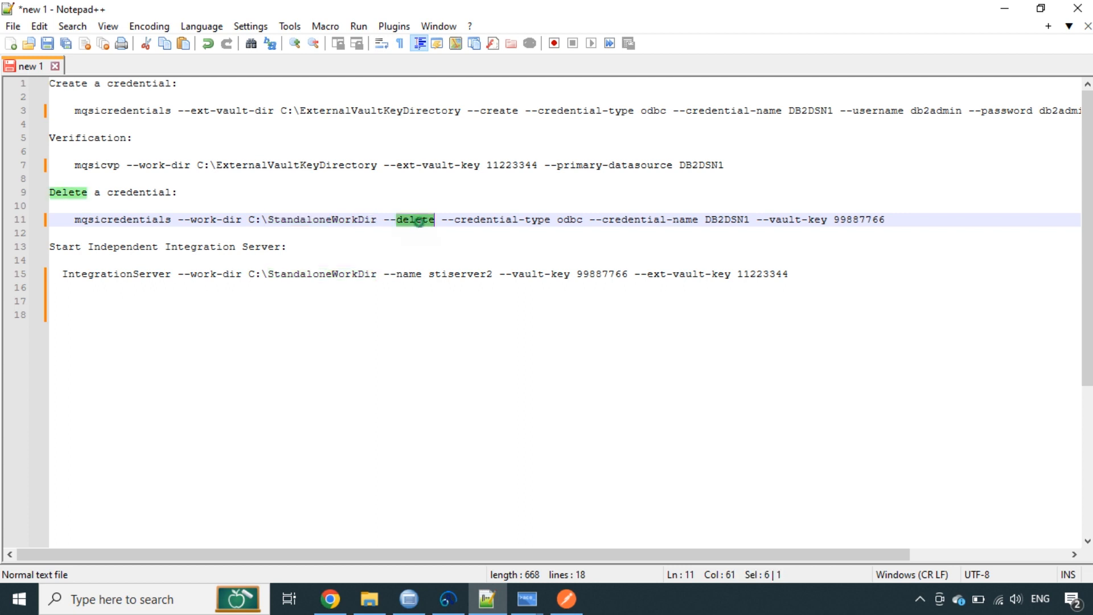
pyautogui.click(499, 222)
pyautogui.doubleClick(559, 222)
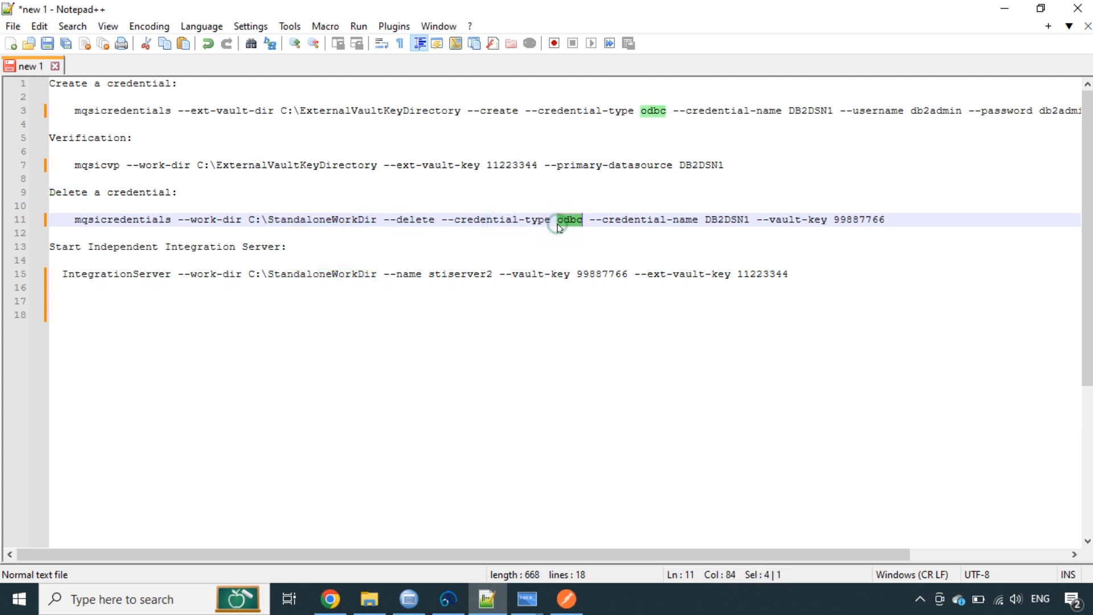
pyautogui.click(673, 220)
pyautogui.click(722, 220)
pyautogui.doubleClick(722, 220)
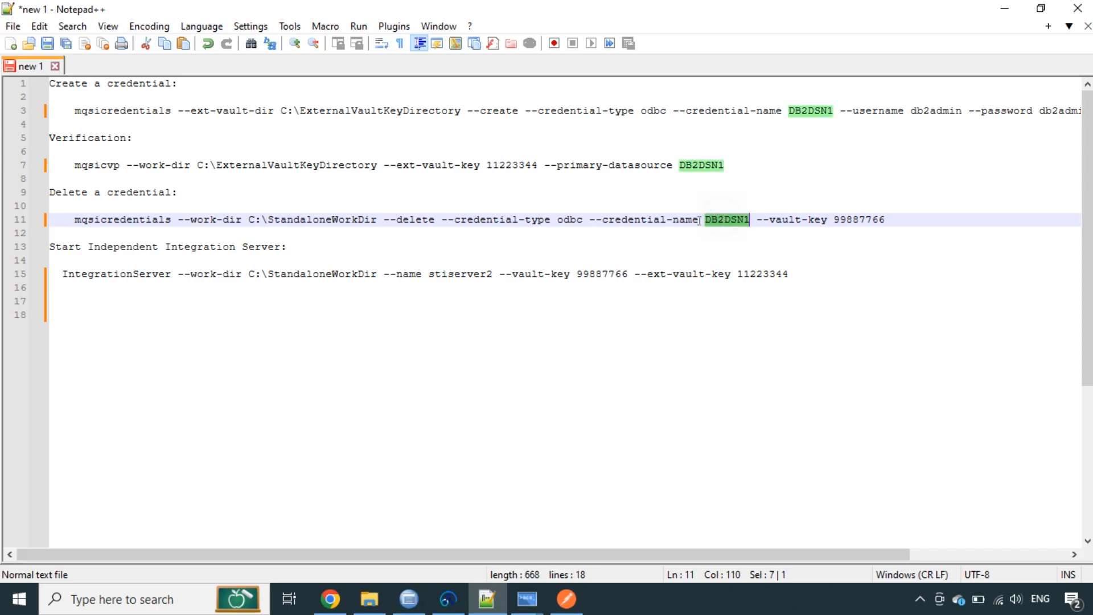
pyautogui.click(717, 219)
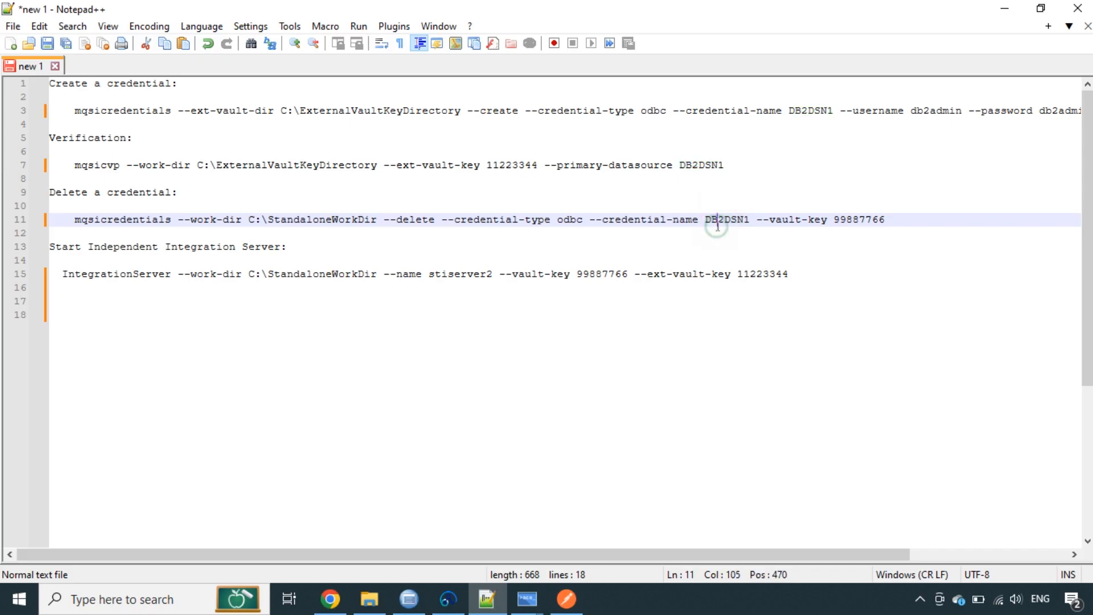
pyautogui.doubleClick(875, 219)
pyautogui.click(790, 220)
pyautogui.moveTo(887, 221); pyautogui.dragTo(73, 219)
pyautogui.hotkey('ctrl', 'c')
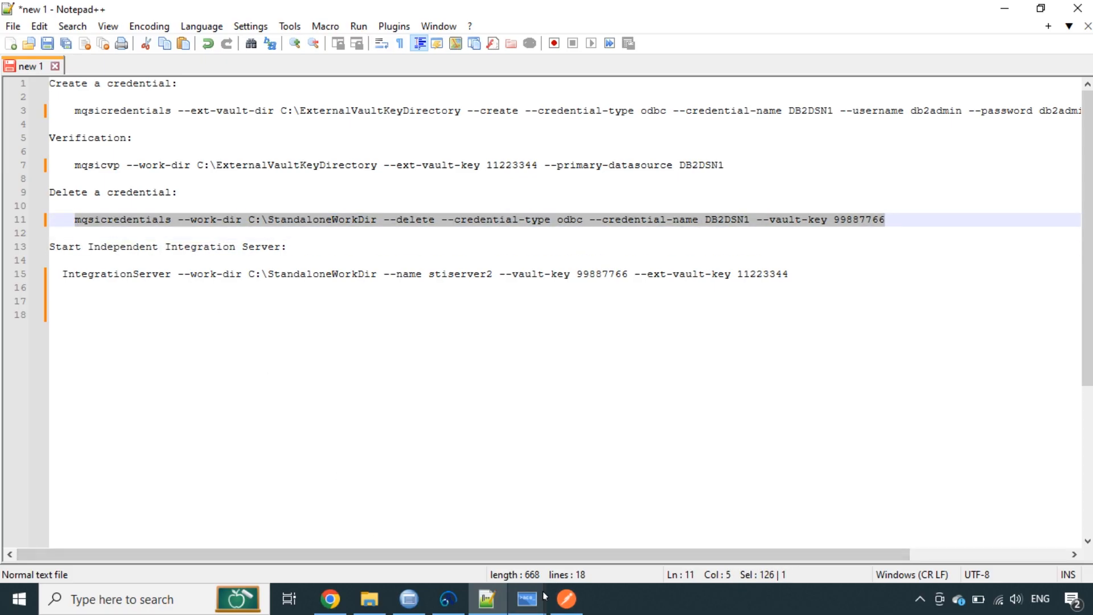
# Paste and run the DB2DSN1 odbc delete command in the ACE console, which fails with BIP9542E
pyautogui.moveTo(527, 599)
pyautogui.click(657, 526)
pyautogui.scroll(-20, 651, 479)
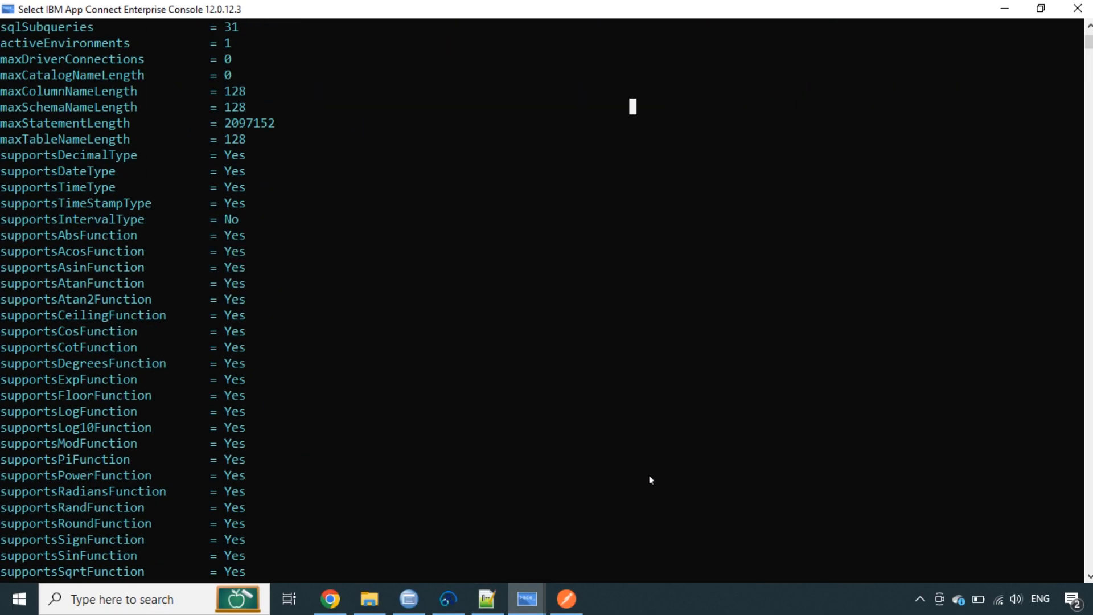
pyautogui.scroll(-7, 651, 479)
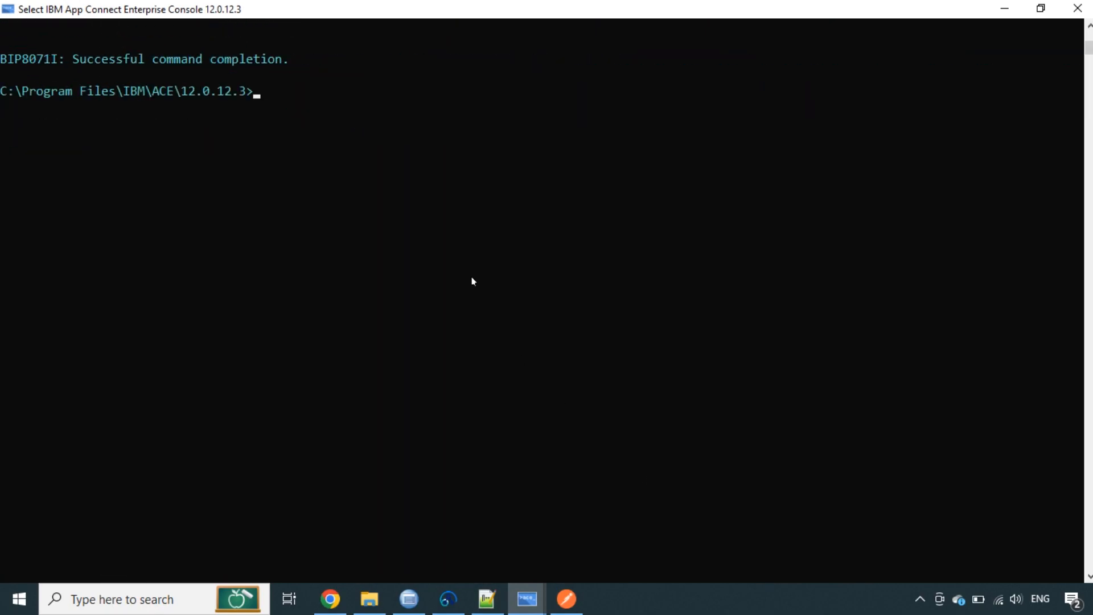
pyautogui.click(371, 603)
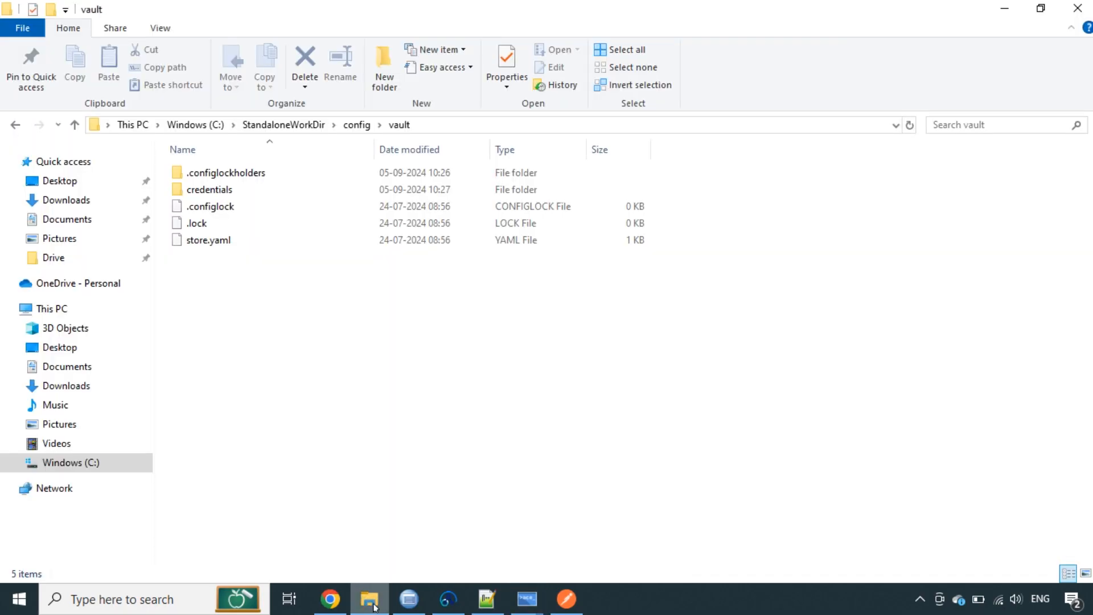
pyautogui.click(487, 599)
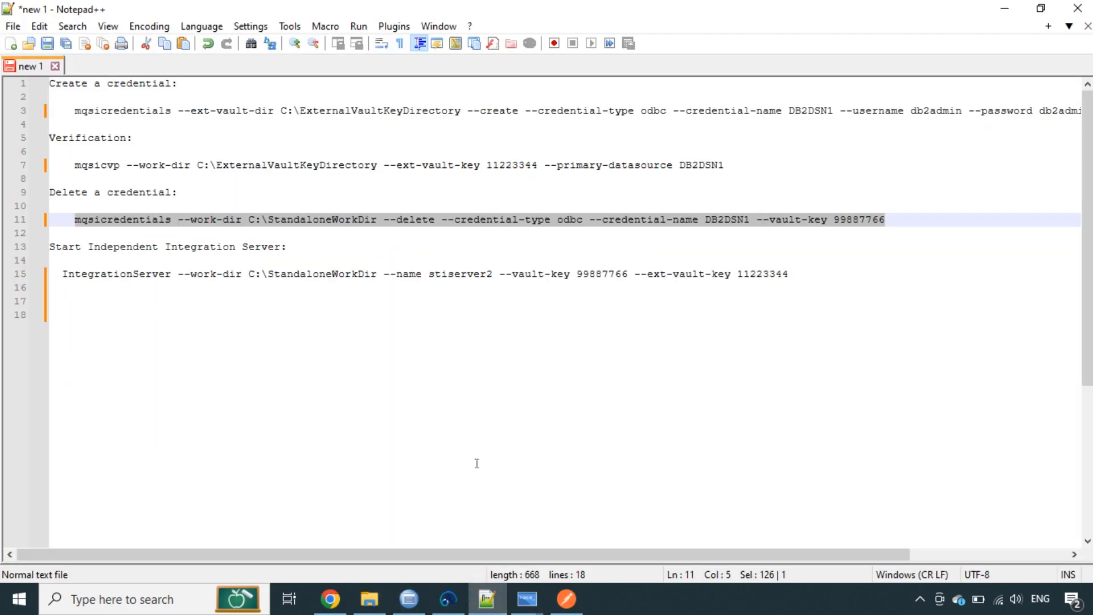
pyautogui.moveTo(529, 601)
pyautogui.click(613, 540)
pyautogui.rightClick(617, 420)
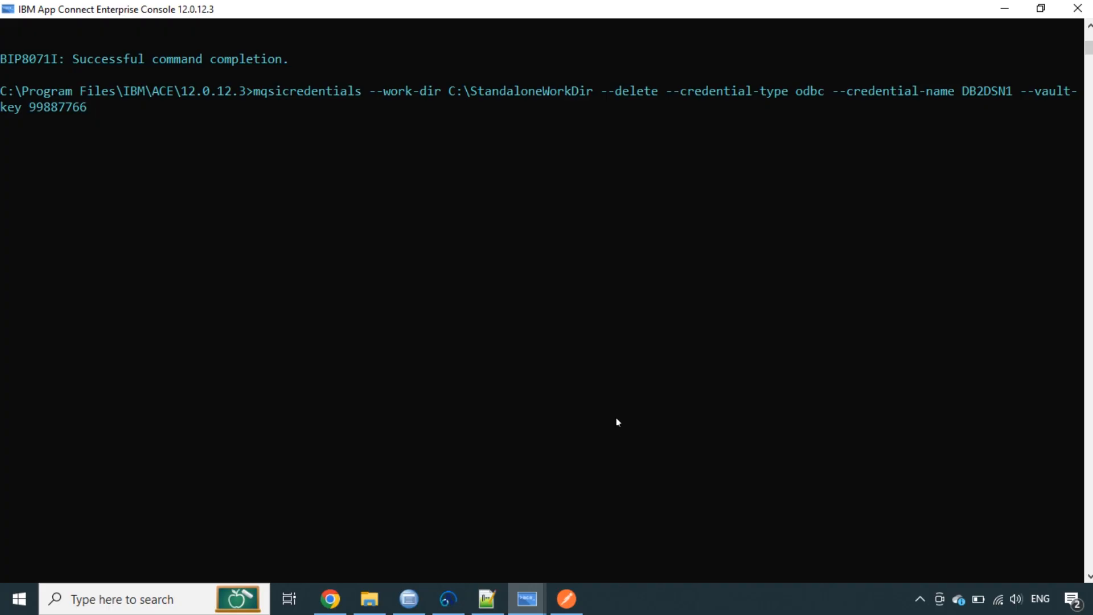
pyautogui.press('Return')
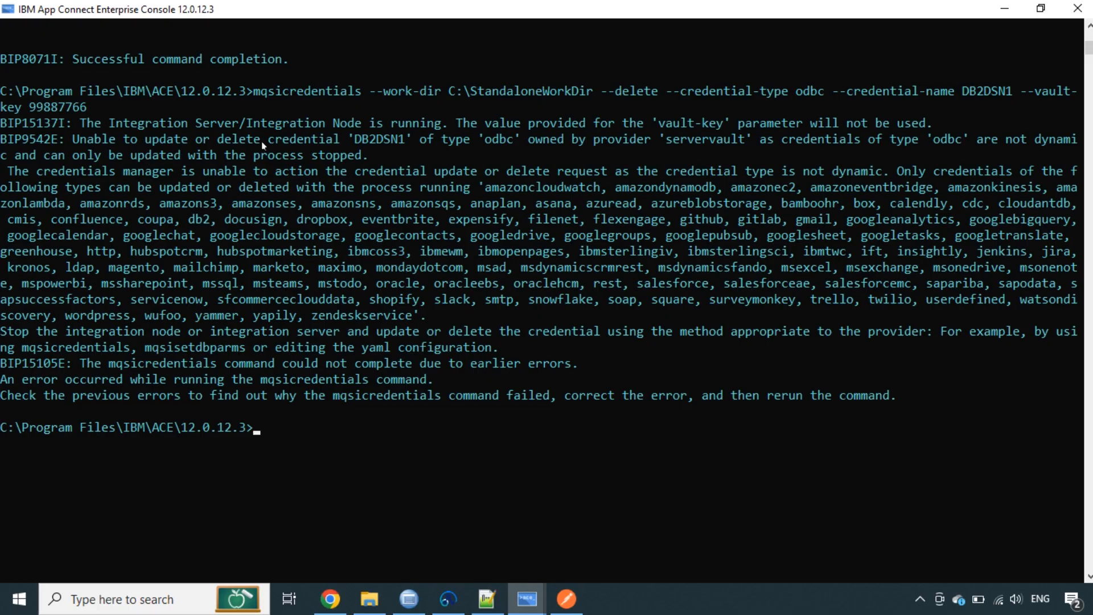
pyautogui.moveTo(359, 140); pyautogui.dragTo(491, 142)
pyautogui.click(490, 141)
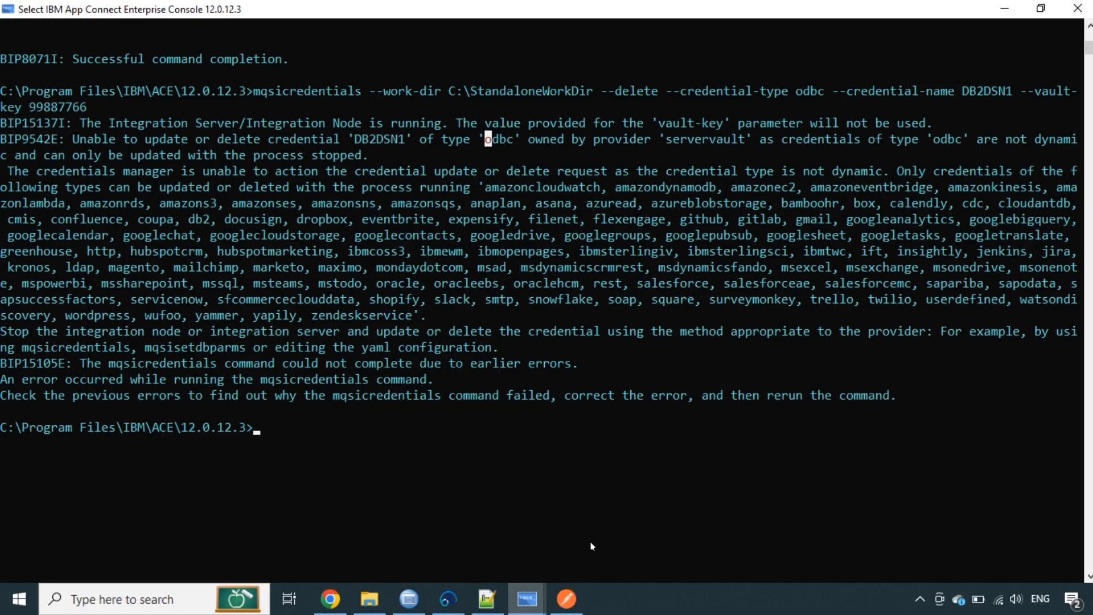
# Stop the running stiserver2 integration server with Ctrl+C
pyautogui.moveTo(527, 598)
pyautogui.click(490, 529)
pyautogui.click(513, 392)
pyautogui.hotkey('ctrl', 'c')
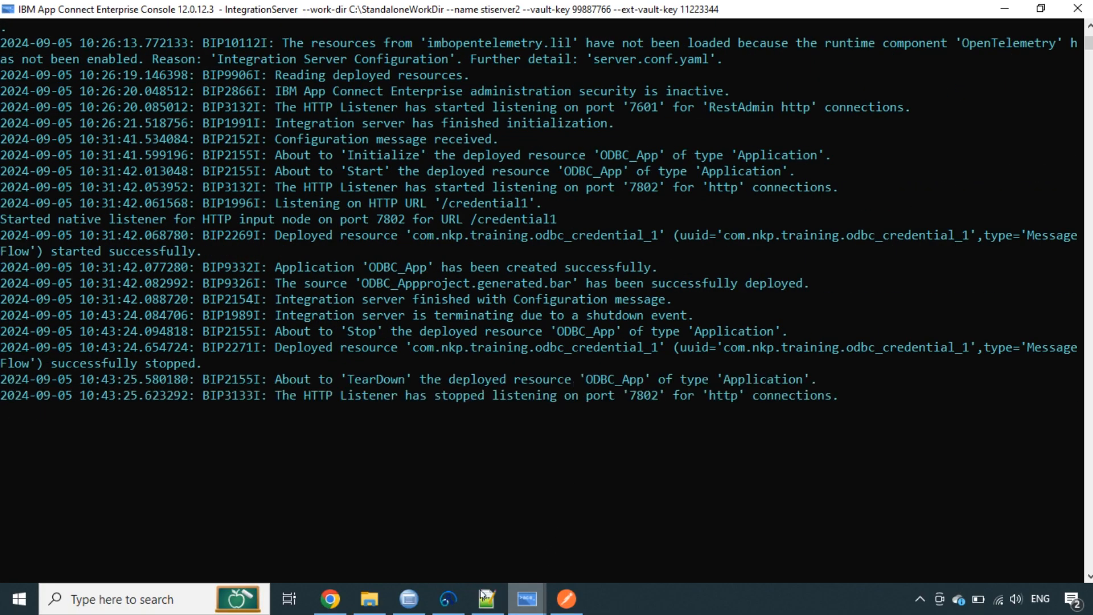
# Refresh the Toolkit's Integration Servers list and select stiserver2 to confirm it stopped
pyautogui.click(448, 599)
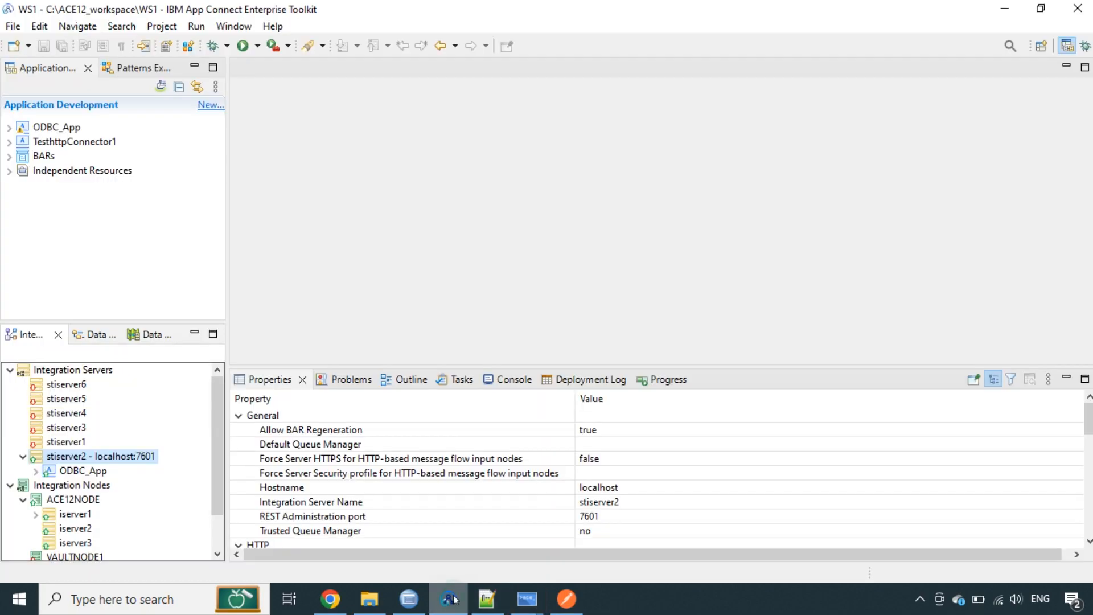
pyautogui.rightClick(61, 465)
pyautogui.click(58, 382)
pyautogui.rightClick(74, 371)
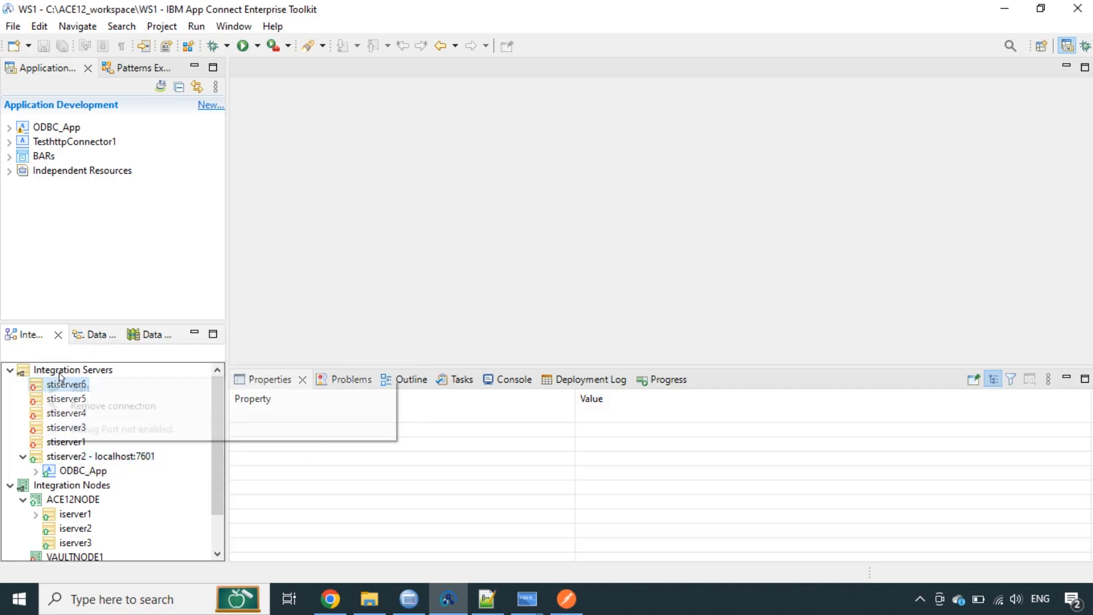
pyautogui.click(97, 444)
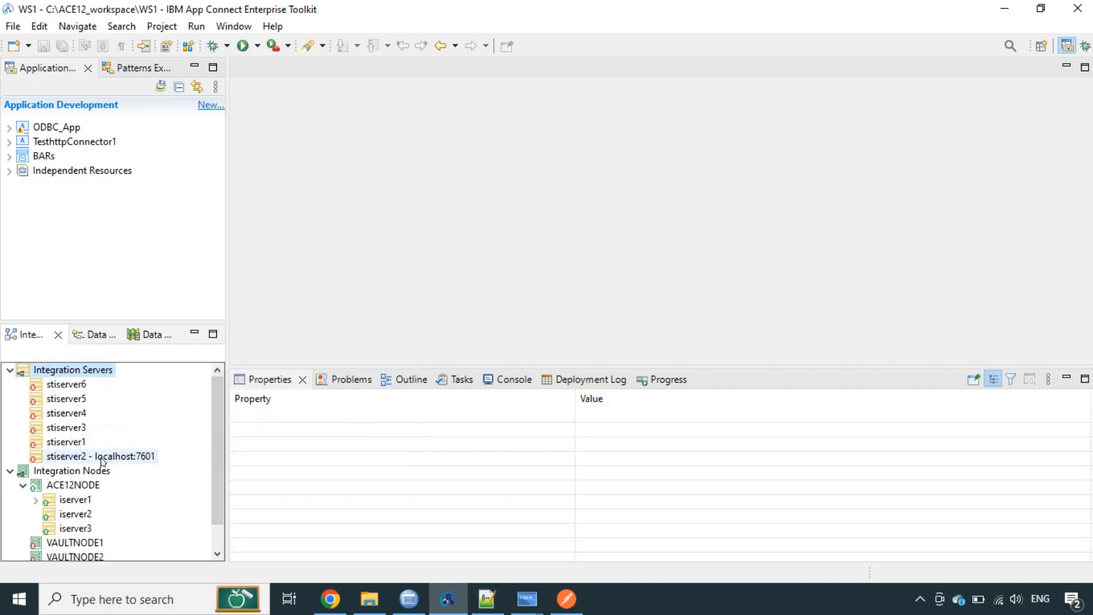
pyautogui.click(102, 458)
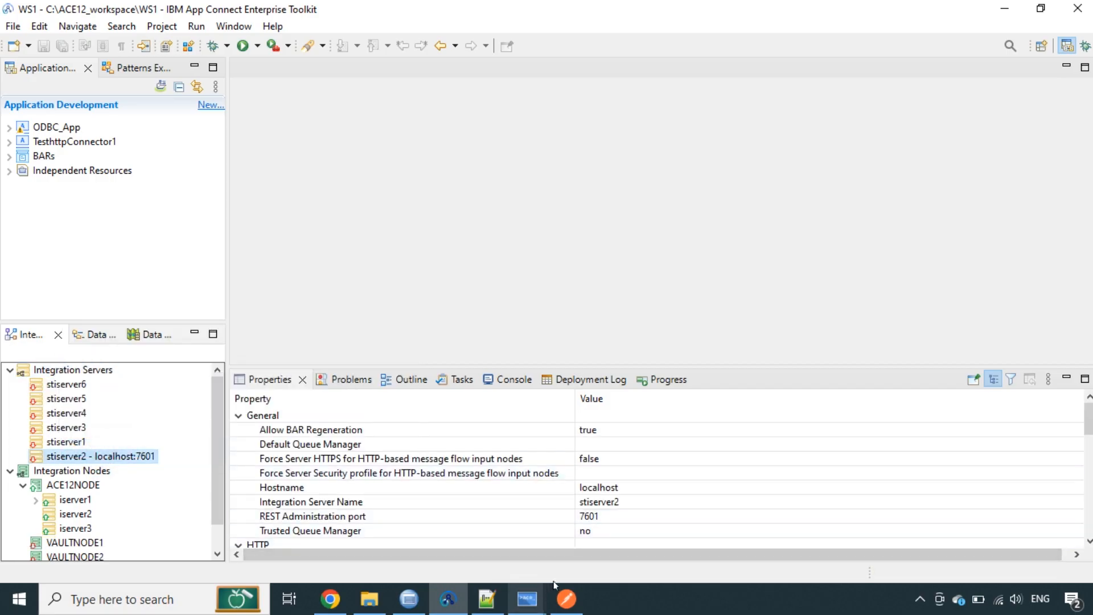
pyautogui.moveTo(527, 598)
pyautogui.click(629, 516)
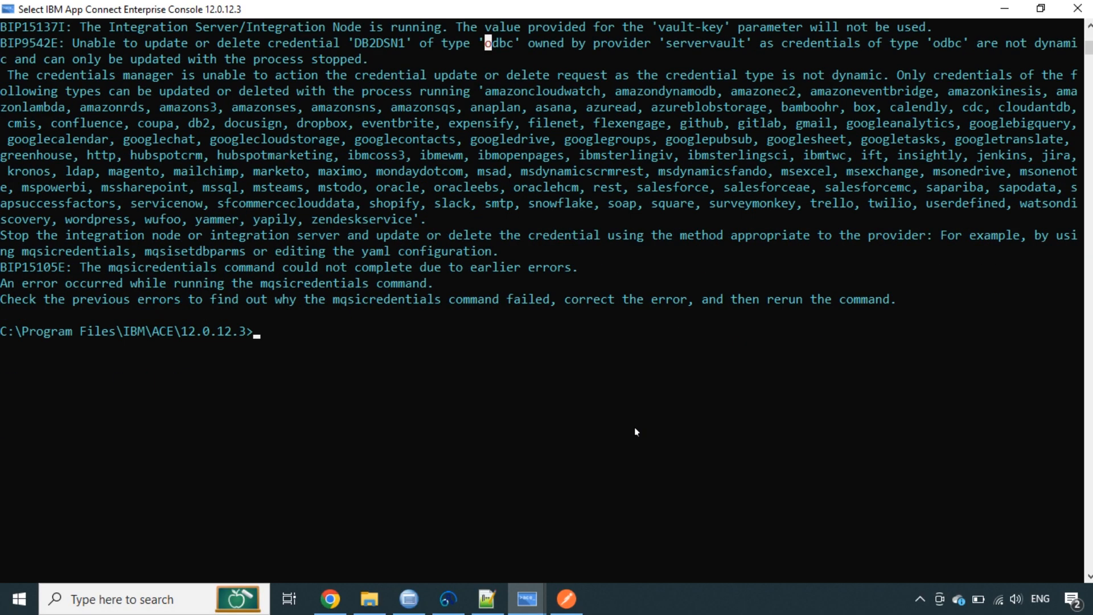
# Rerun the DB2DSN1 odbc delete command and confirm its success message
pyautogui.rightClick(583, 384)
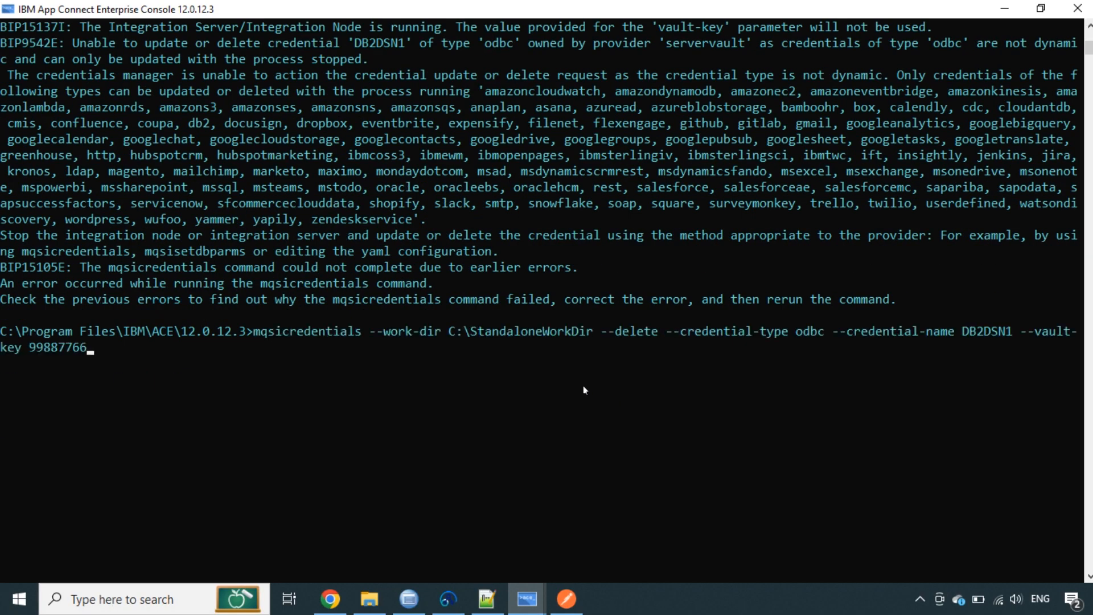
pyautogui.press('Return')
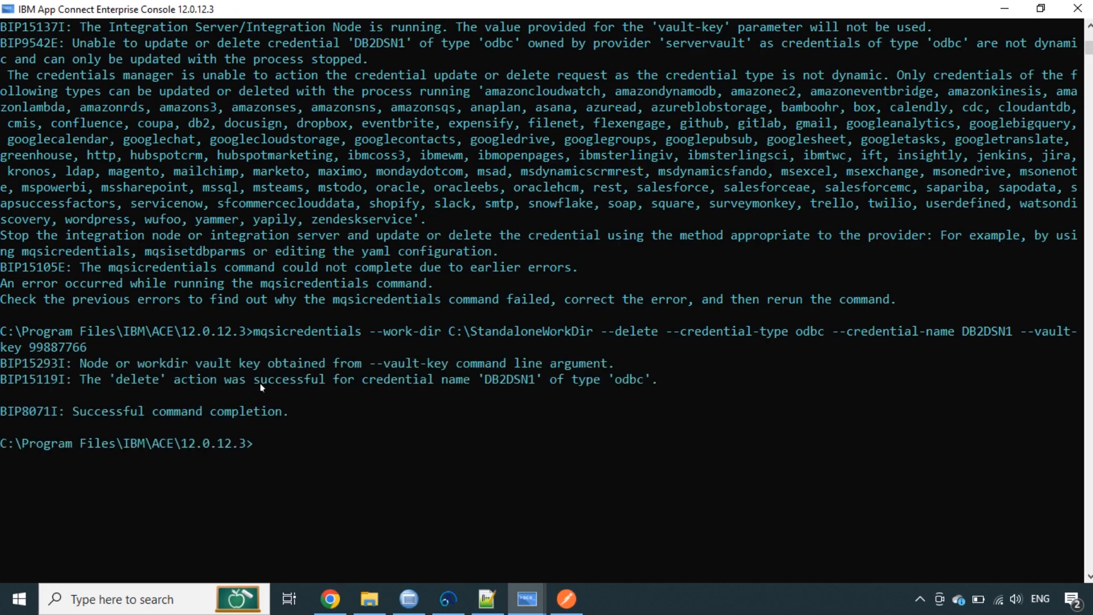
pyautogui.moveTo(484, 381); pyautogui.dragTo(535, 380)
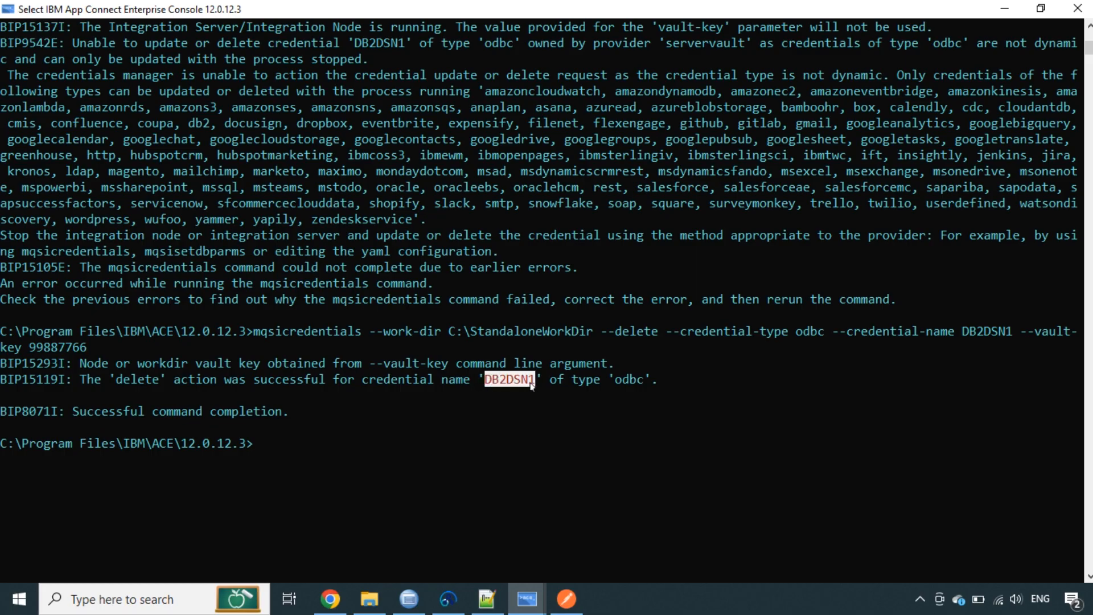
pyautogui.click(373, 598)
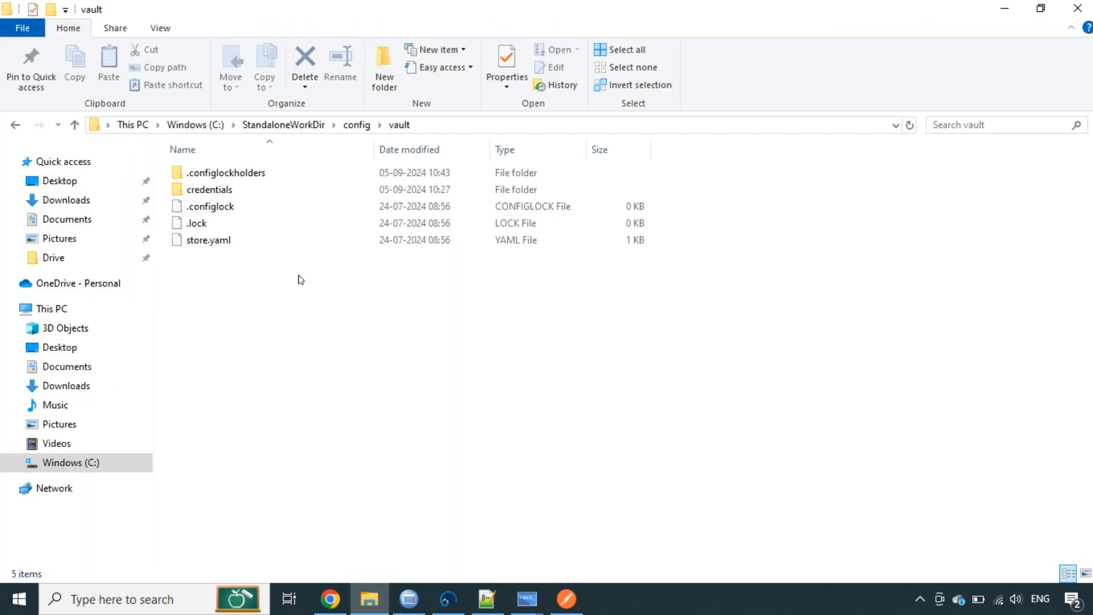
# Check that C:\StandaloneWorkDir\config\vault\credentials is now empty
pyautogui.doubleClick(226, 191)
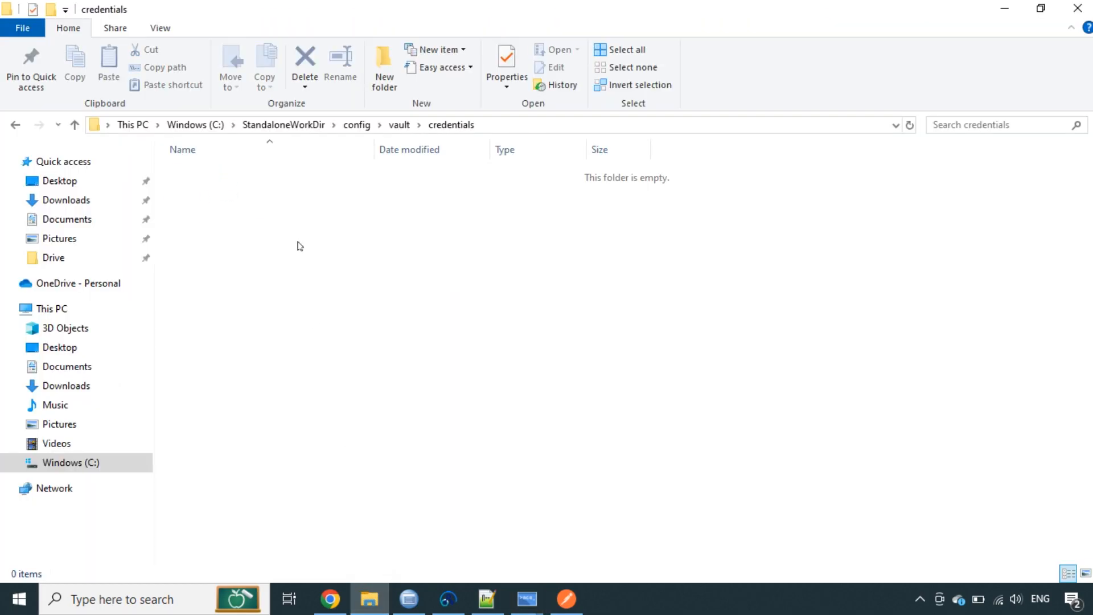
pyautogui.click(400, 125)
pyautogui.click(408, 392)
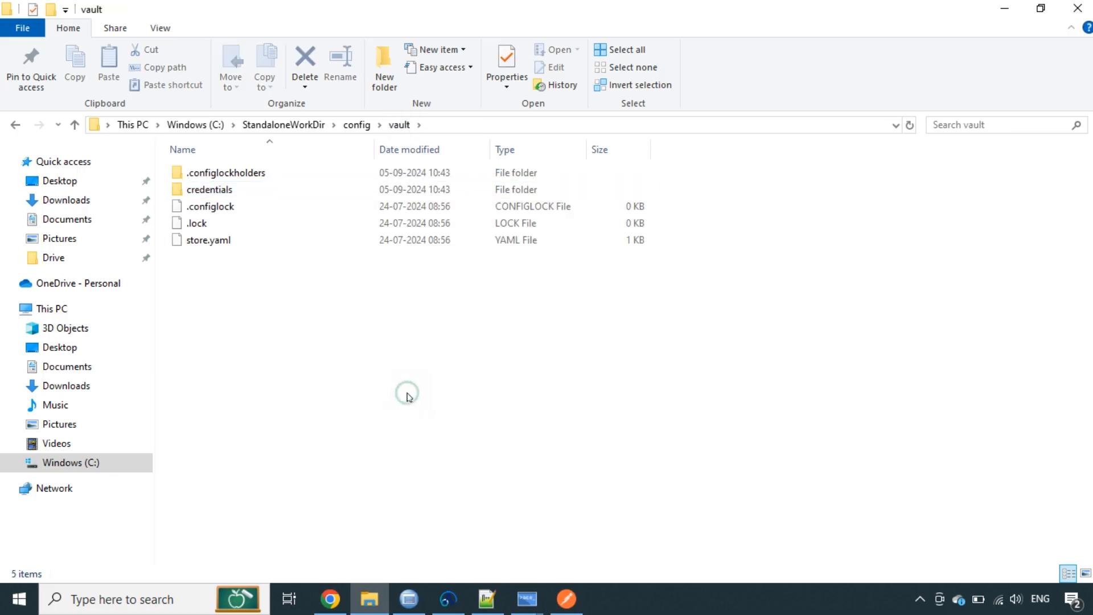
# Navigate to C:\ExternalVaultKeyDirectory\extdirvault
pyautogui.click(196, 125)
pyautogui.doubleClick(257, 329)
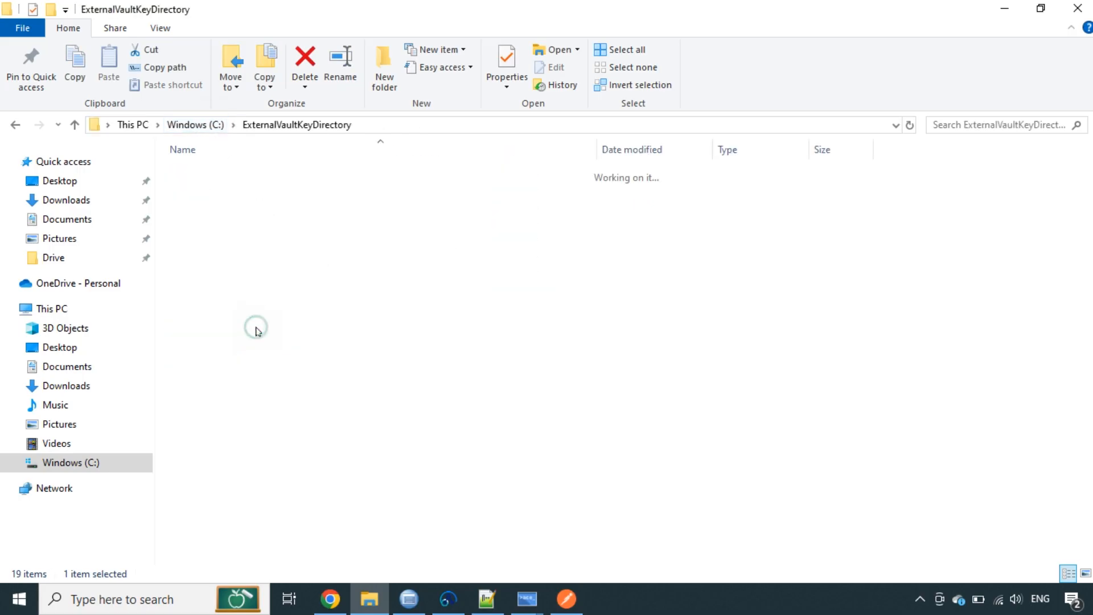
pyautogui.click(220, 172)
pyautogui.doubleClick(220, 173)
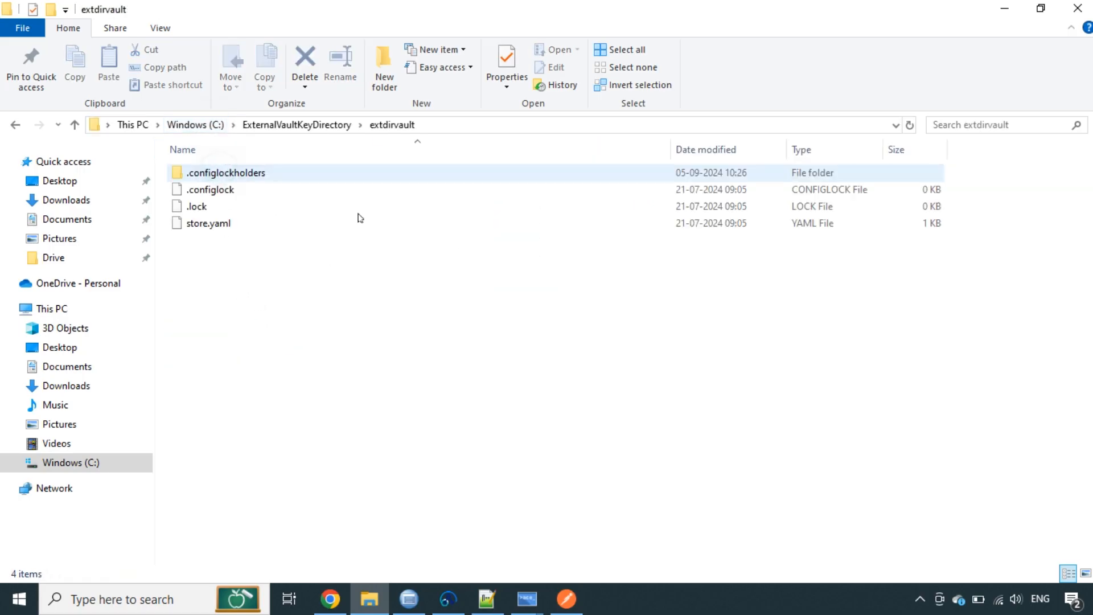
pyautogui.click(487, 601)
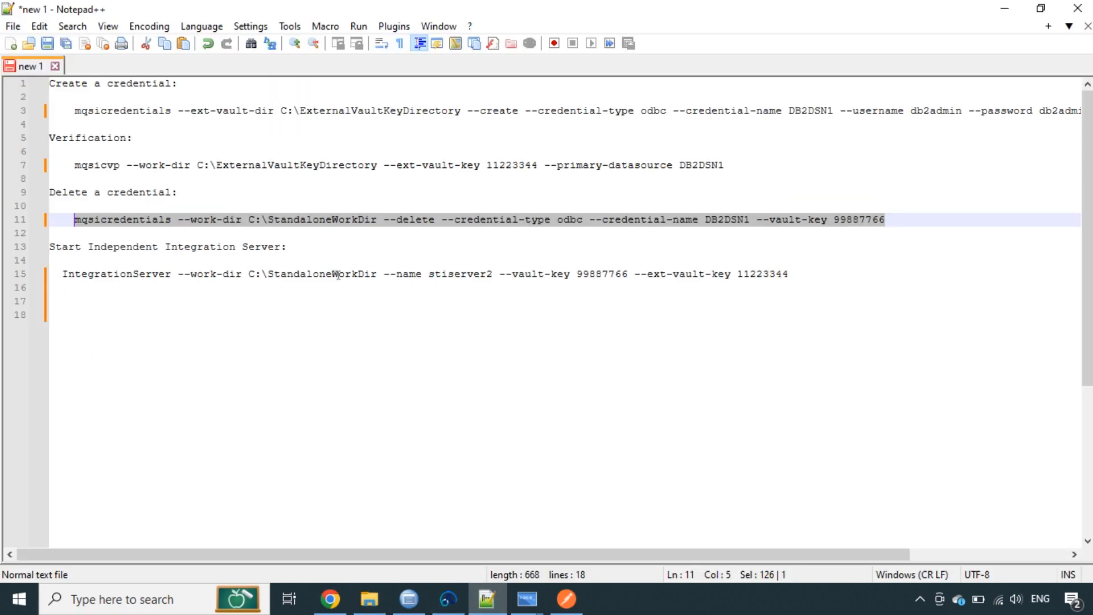
# Review line 3's mqsicredentials name, --ext-vault-dir option and ExternalVaultKeyDirectory path
pyautogui.click(330, 248)
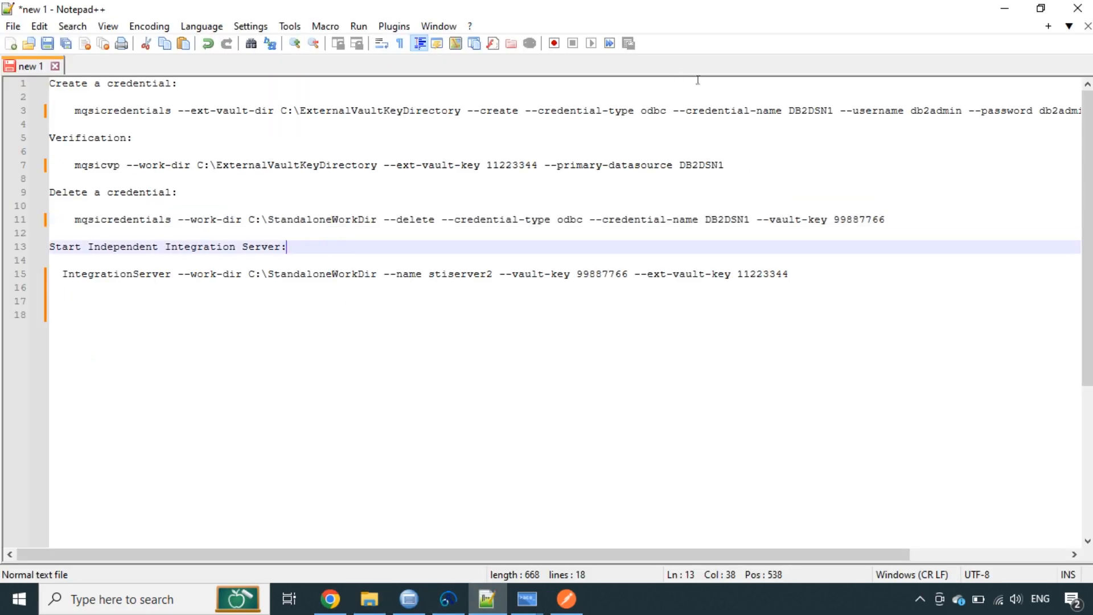
pyautogui.doubleClick(130, 113)
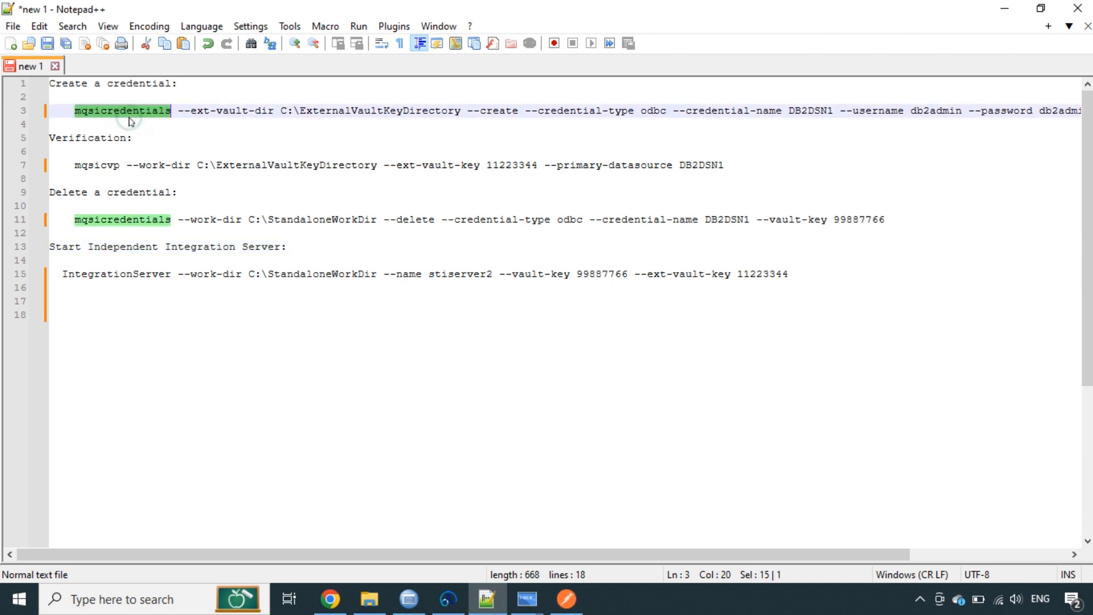
pyautogui.click(187, 110)
pyautogui.moveTo(178, 110); pyautogui.dragTo(275, 111)
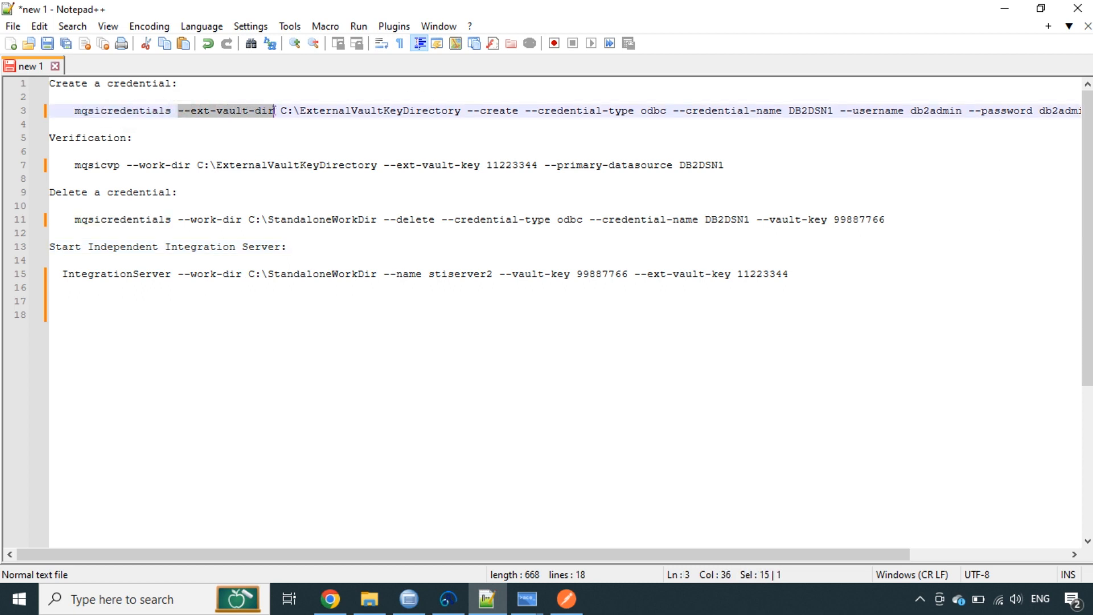
pyautogui.doubleClick(310, 108)
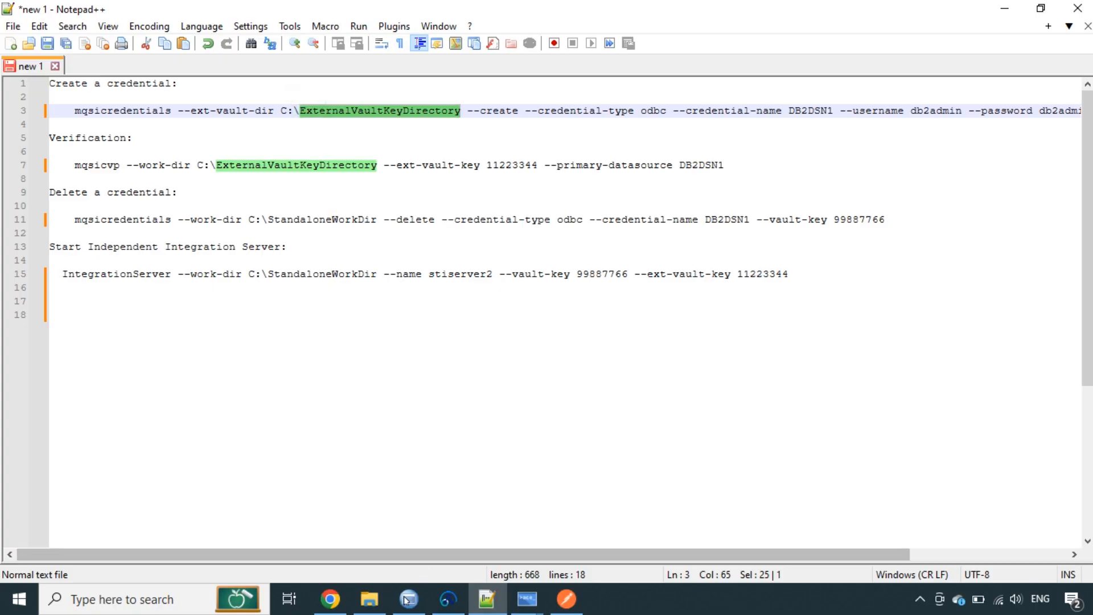
pyautogui.click(369, 599)
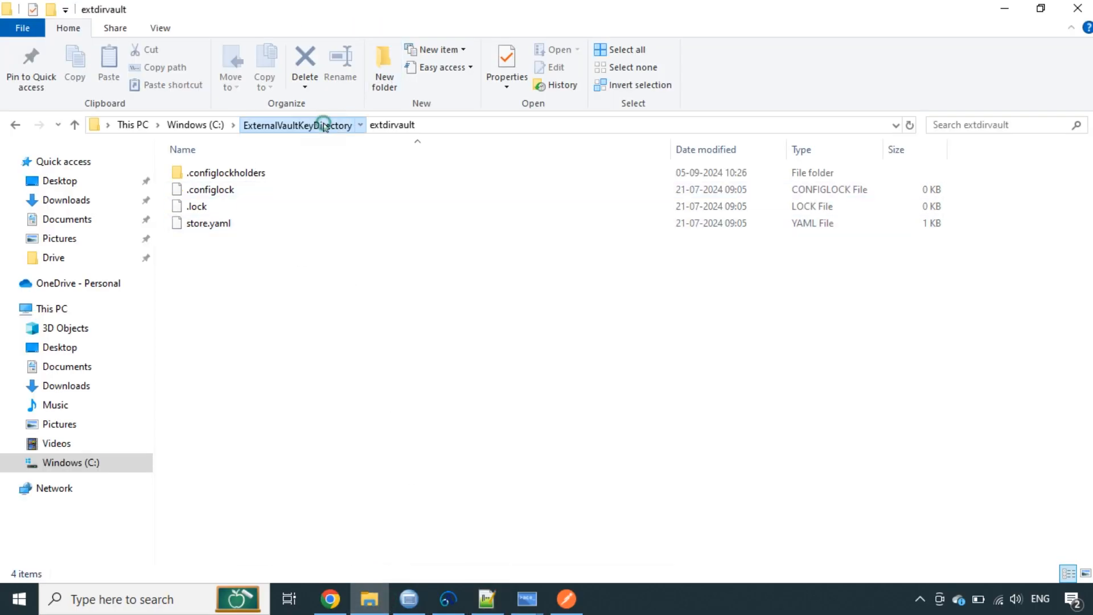
pyautogui.click(305, 124)
pyautogui.click(484, 599)
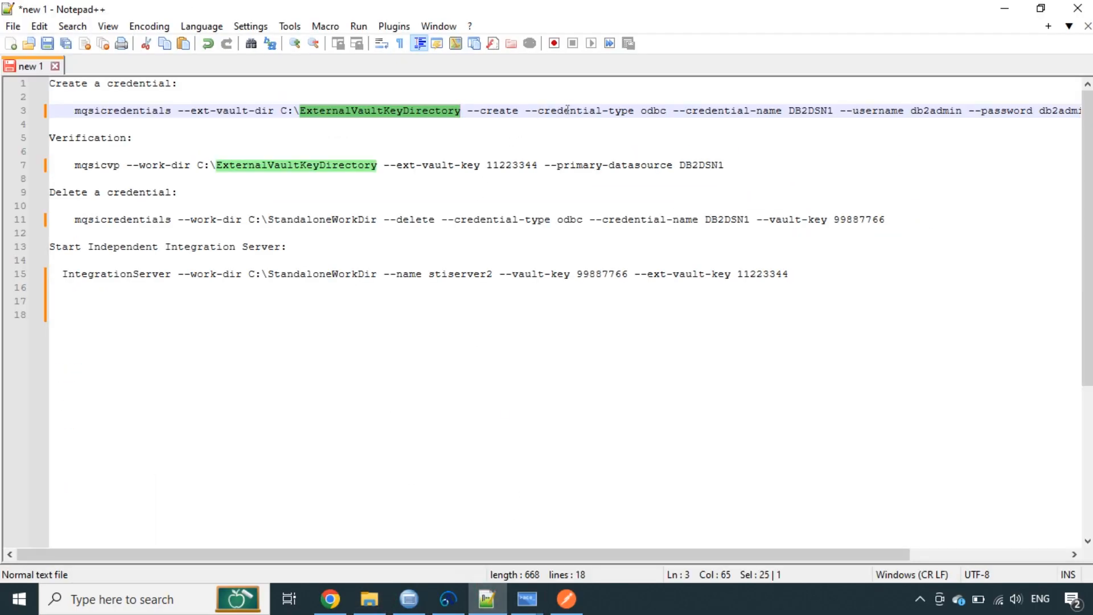
# Review line 3's odbc type, DB2DSN1 name, password and --ext-vault-key, then select the whole line
pyautogui.click(594, 111)
pyautogui.doubleClick(654, 110)
pyautogui.click(814, 110)
pyautogui.doubleClick(814, 110)
pyautogui.moveTo(735, 558); pyautogui.dragTo(942, 560)
pyautogui.click(759, 110)
pyautogui.click(862, 111)
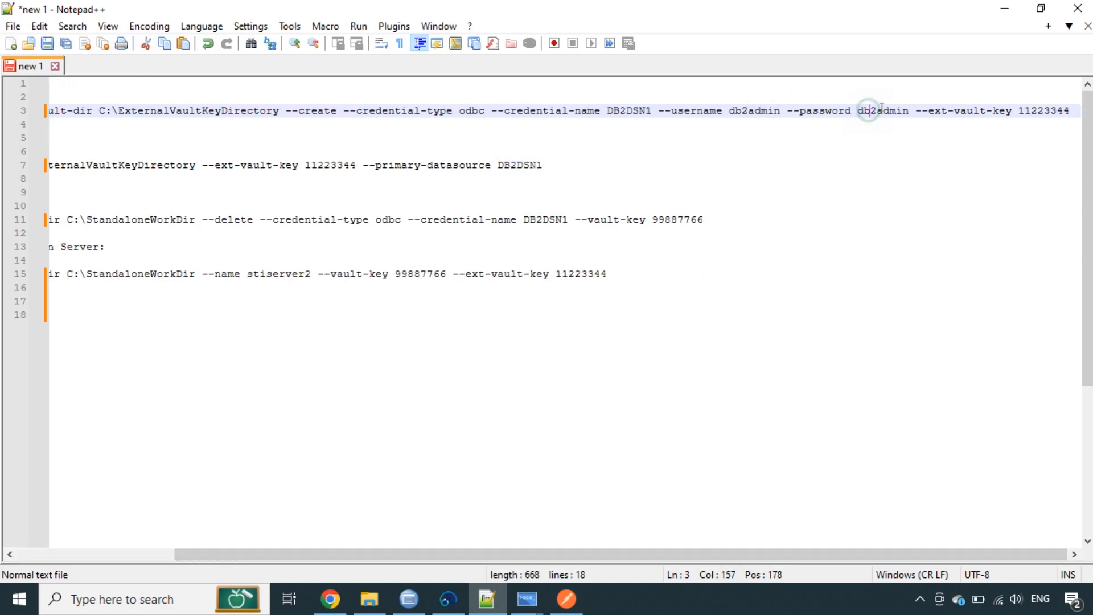
pyautogui.click(967, 111)
pyautogui.moveTo(1071, 111); pyautogui.dragTo(79, 107)
pyautogui.hotkey('ctrl', 'c')
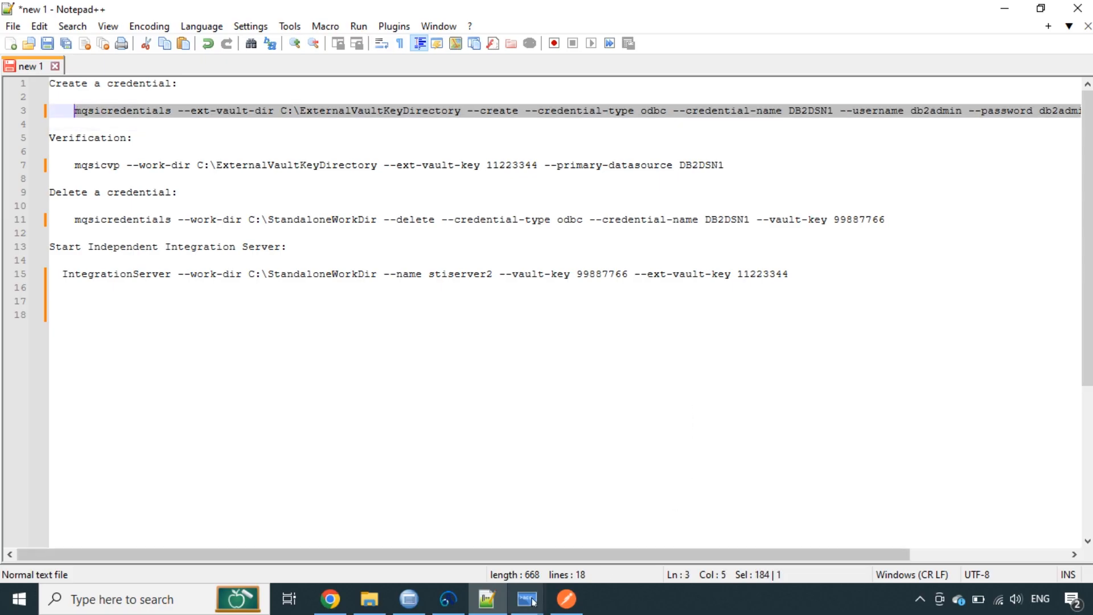
pyautogui.moveTo(527, 598)
pyautogui.click(594, 535)
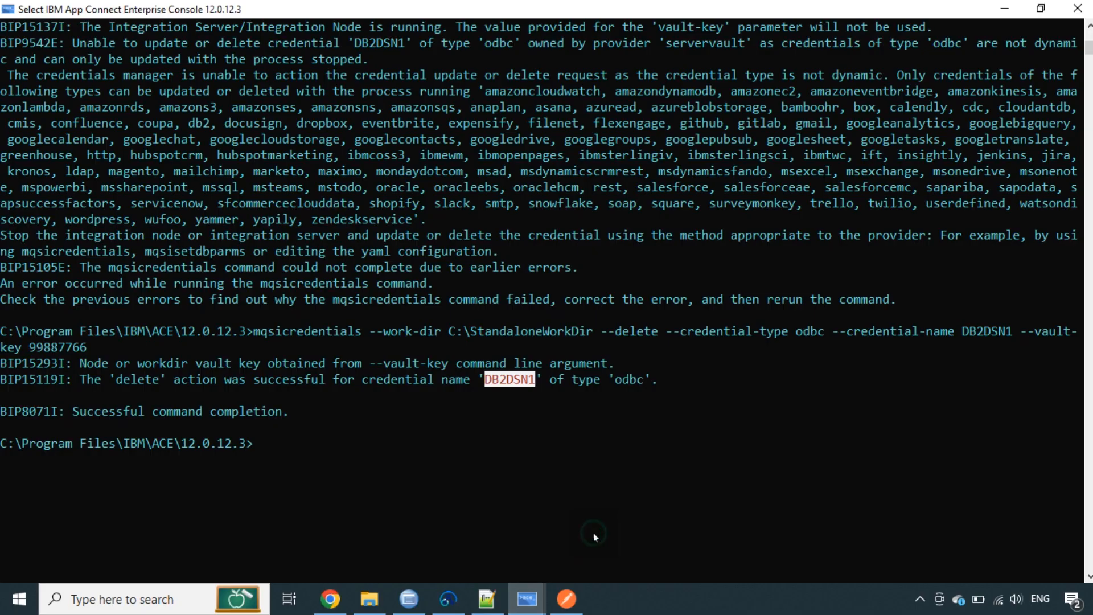
# Copy the line-3 create command and paste it into the ACE console to create DB2DSN1 externally
pyautogui.click(597, 452)
pyautogui.click(478, 608)
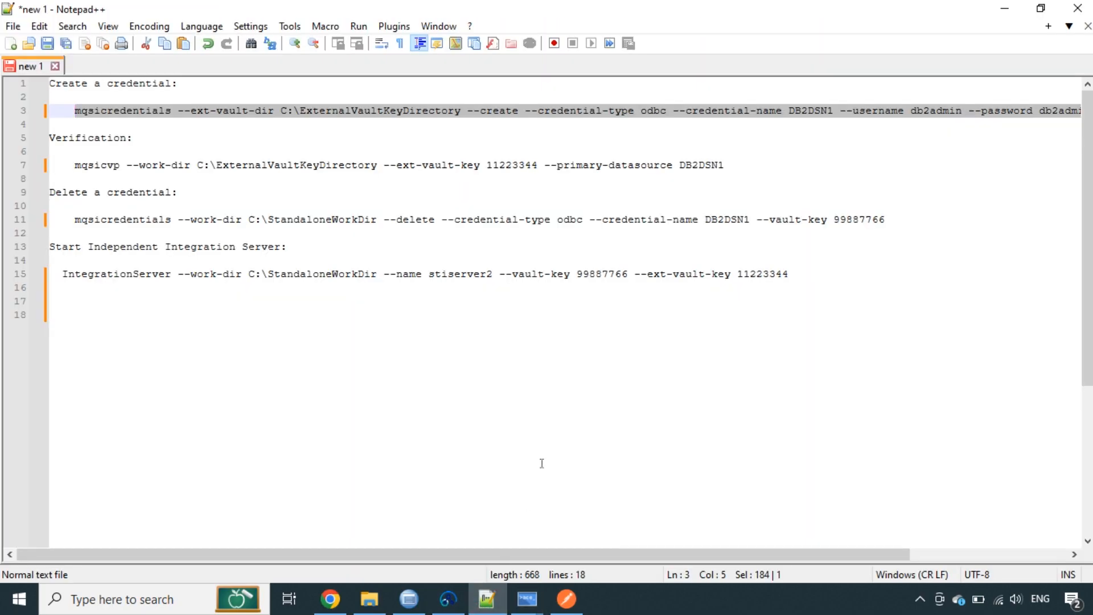
pyautogui.moveTo(538, 602)
pyautogui.rightClick(618, 538)
pyautogui.click(592, 543)
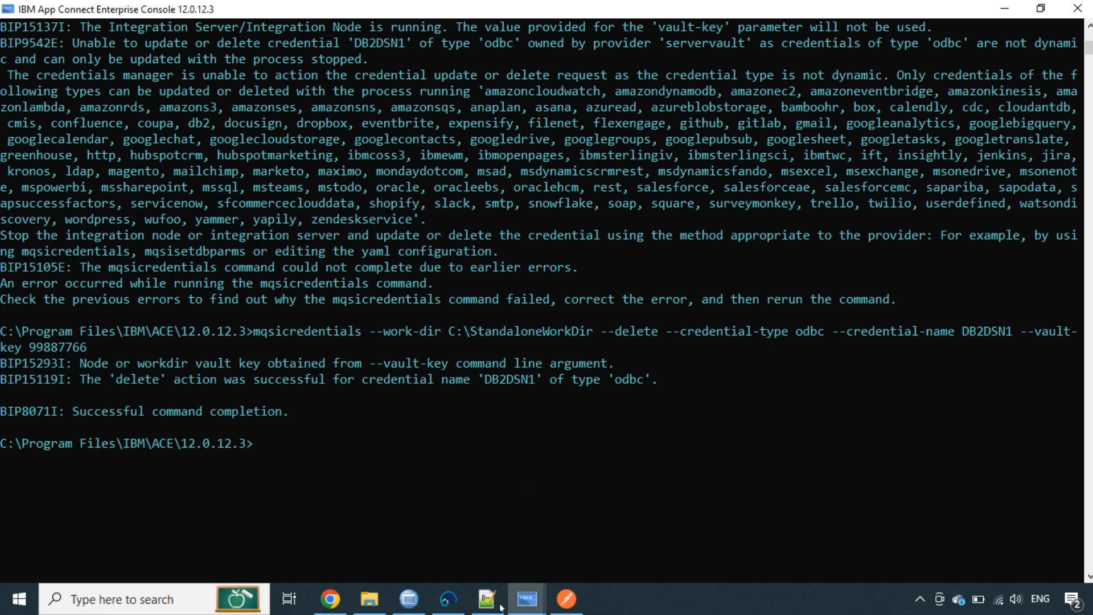
pyautogui.click(500, 606)
pyautogui.rightClick(277, 114)
pyautogui.click(317, 141)
pyautogui.moveTo(527, 599)
pyautogui.click(603, 535)
pyautogui.rightClick(483, 379)
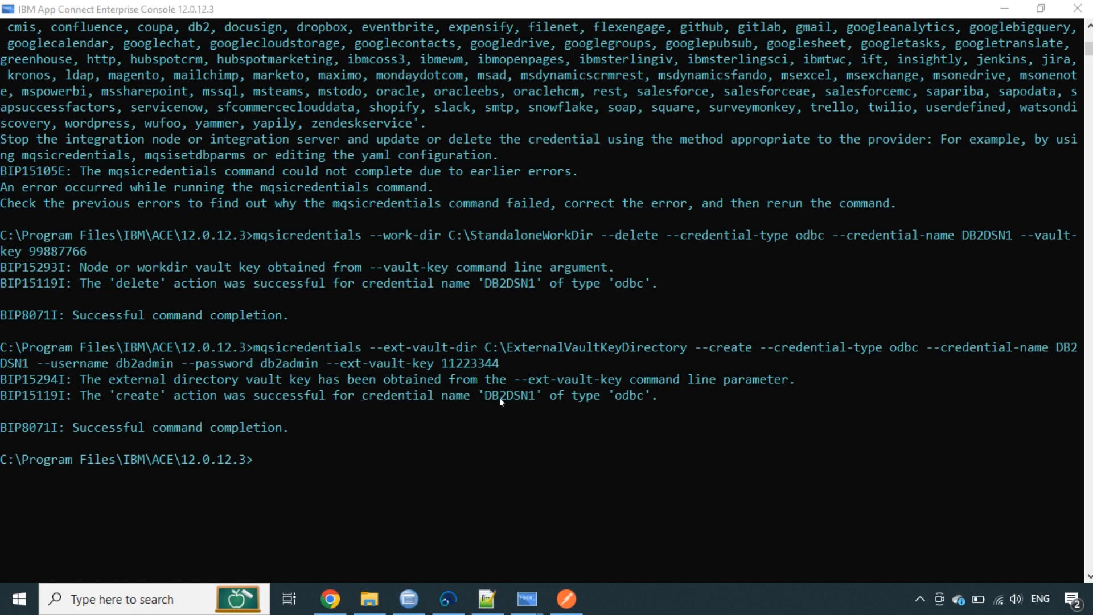
pyautogui.click(369, 599)
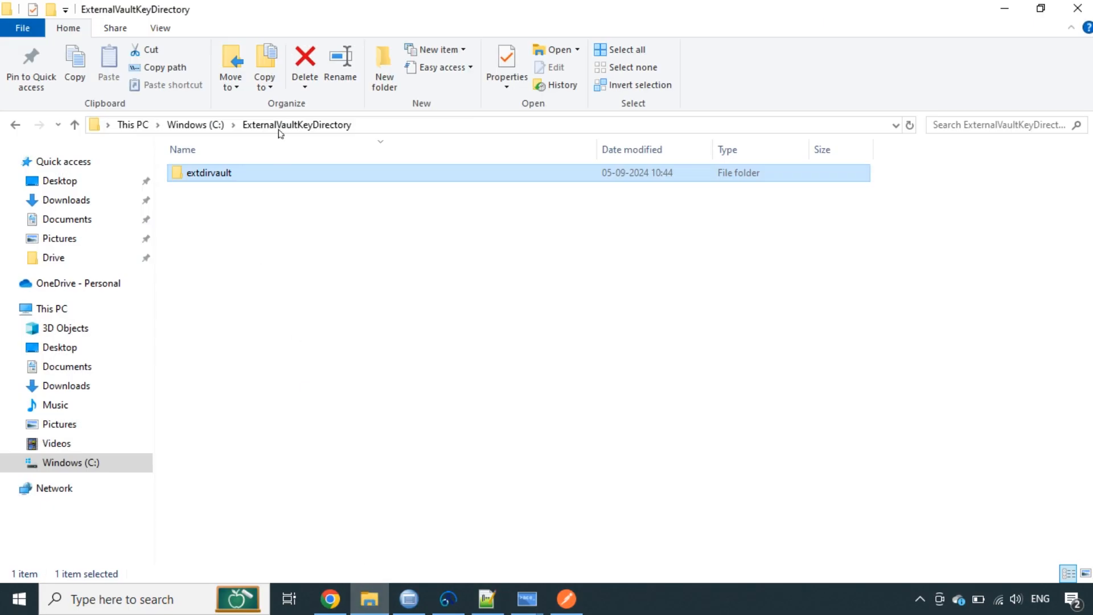
# Open extdirvault's credentials JSON file in Notepad++, verify the odbc DB2DSN1 record, and close it
pyautogui.doubleClick(220, 173)
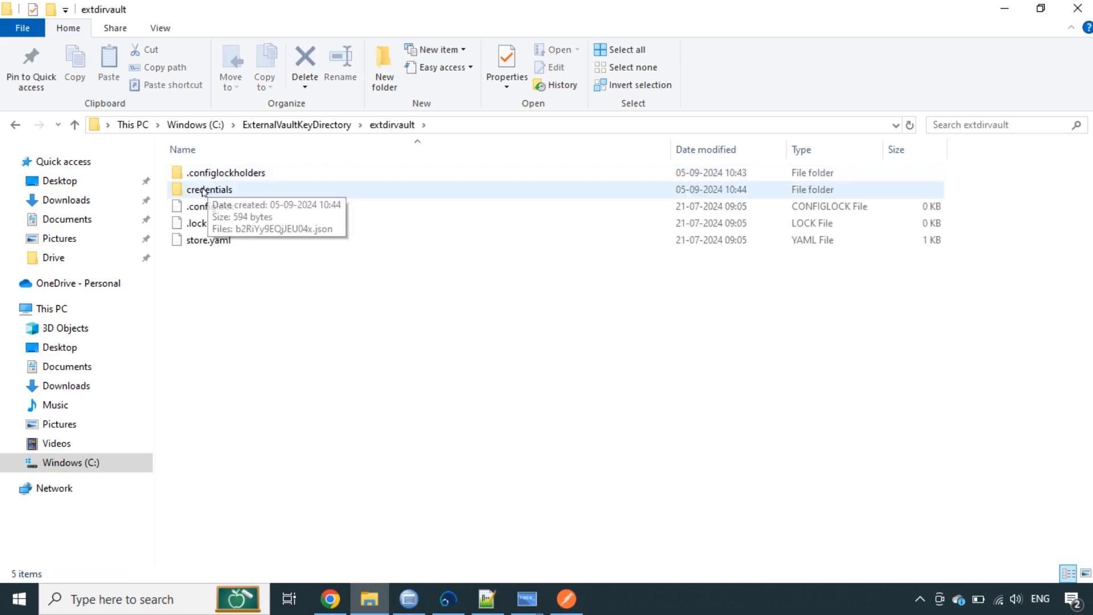
pyautogui.doubleClick(206, 189)
pyautogui.rightClick(219, 173)
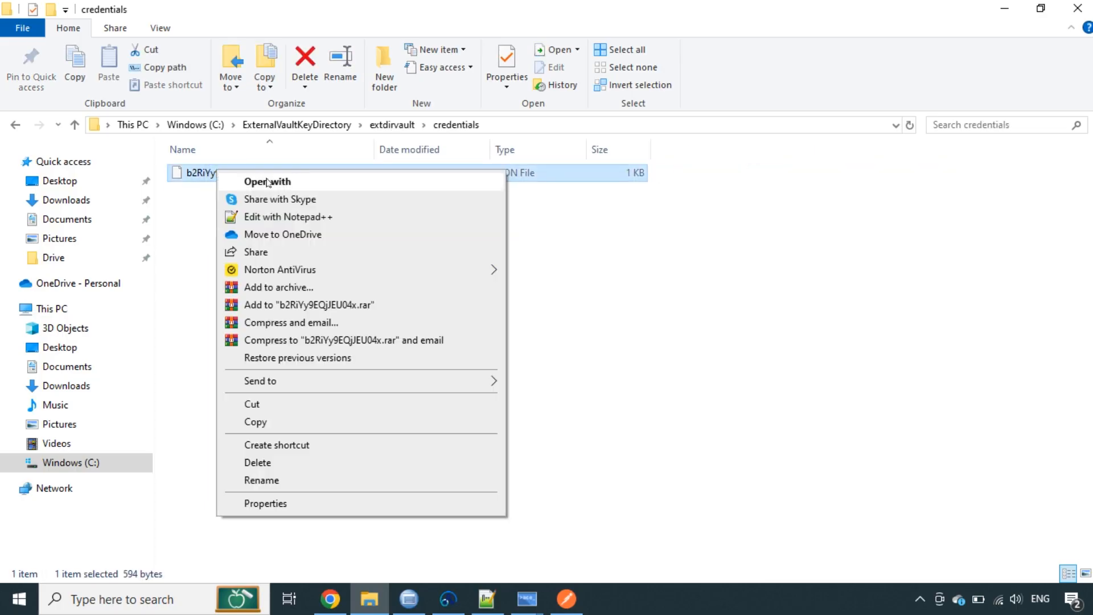
pyautogui.click(278, 215)
pyautogui.doubleClick(434, 85)
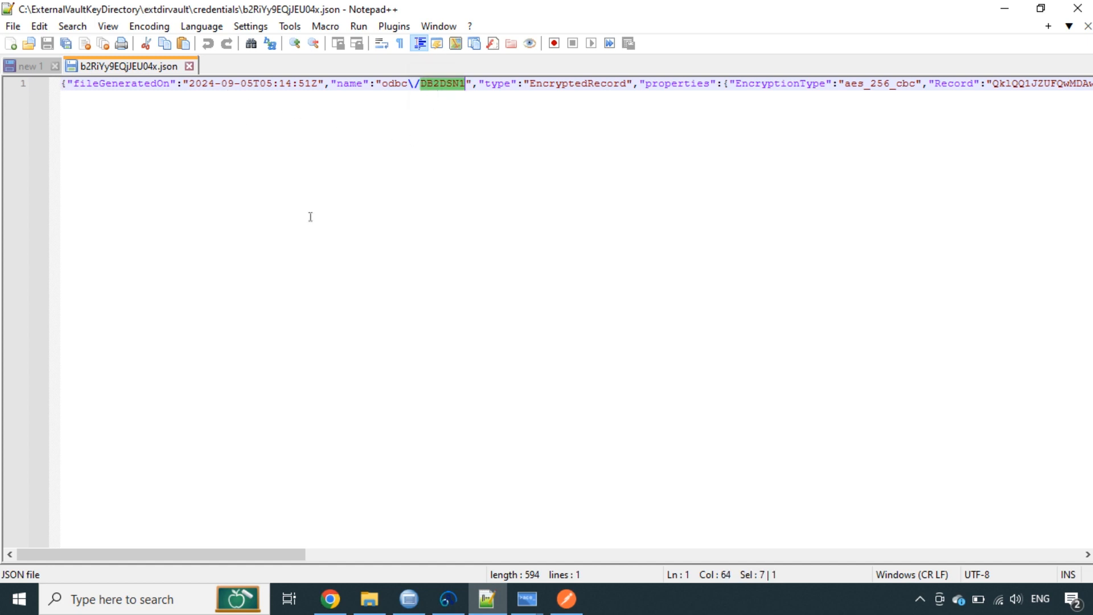
pyautogui.click(190, 67)
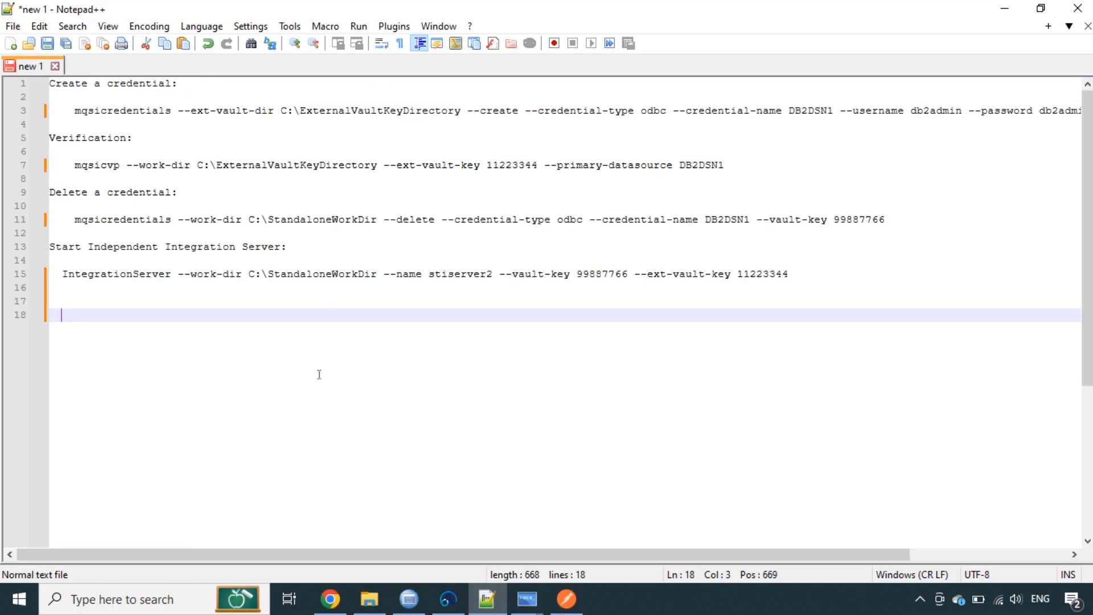
# Replace --work-dir with --ext-vault-dir in line 7's mqsicvp verification command
pyautogui.doubleClick(97, 137)
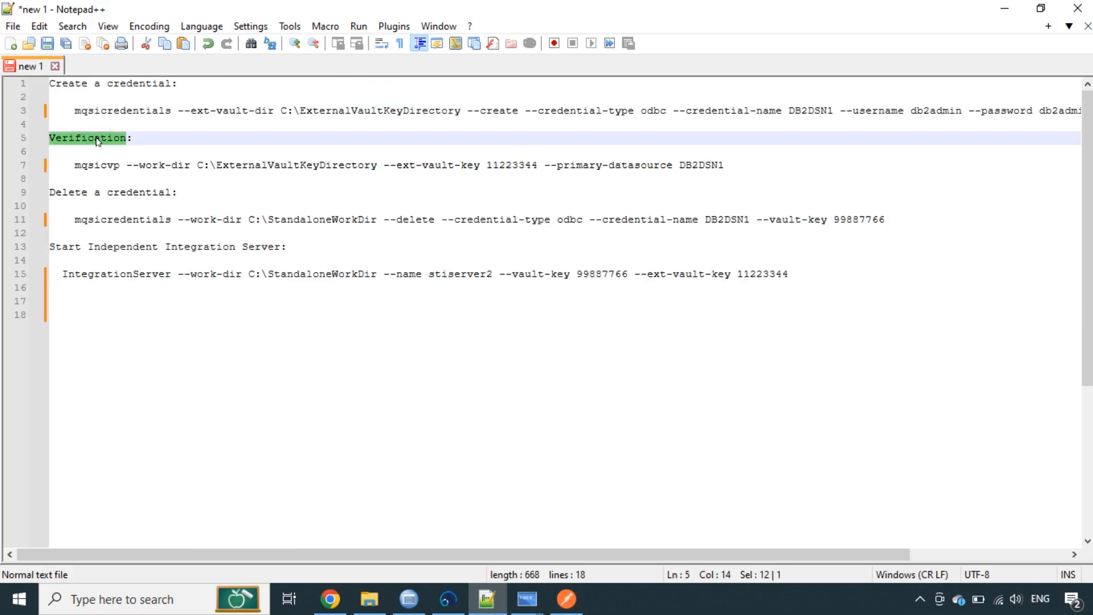
pyautogui.doubleClick(93, 163)
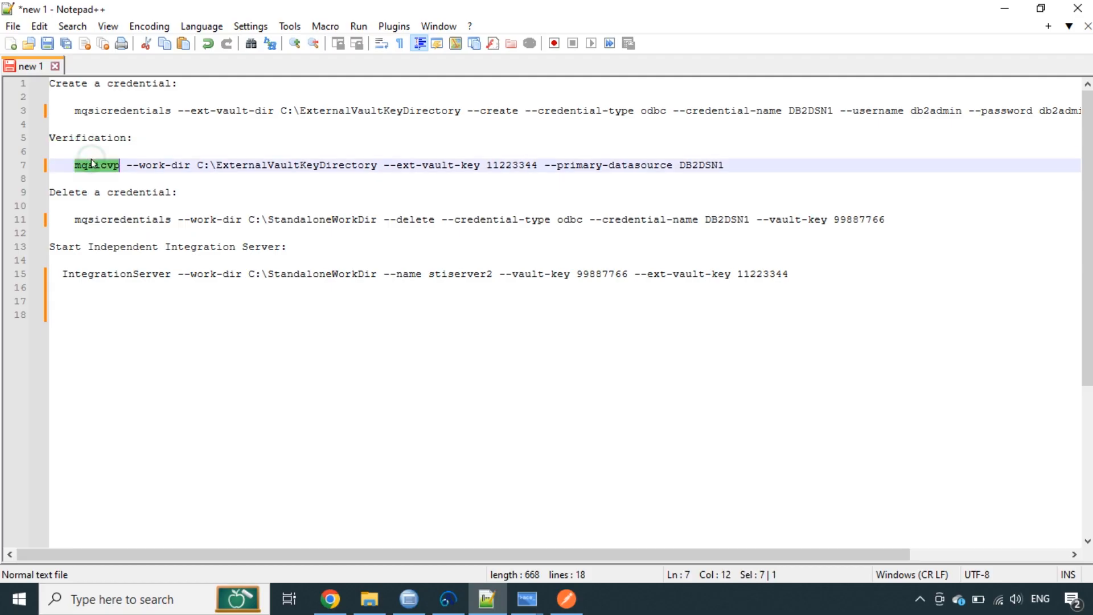
pyautogui.click(169, 164)
pyautogui.moveTo(177, 111); pyautogui.dragTo(278, 110)
pyautogui.hotkey('ctrl', 'c')
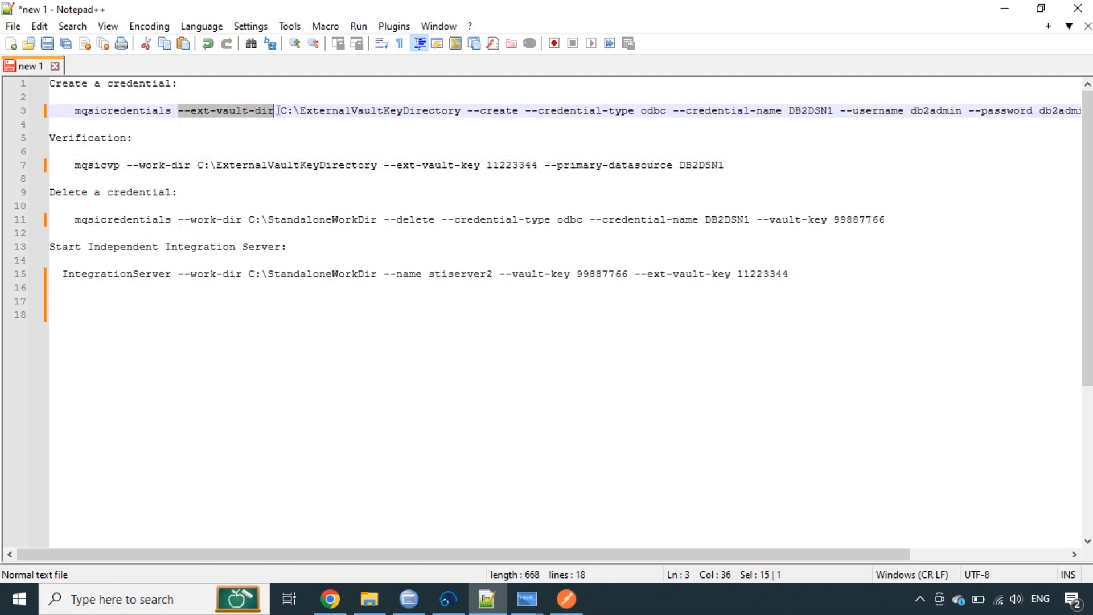
pyautogui.moveTo(127, 165); pyautogui.dragTo(191, 166)
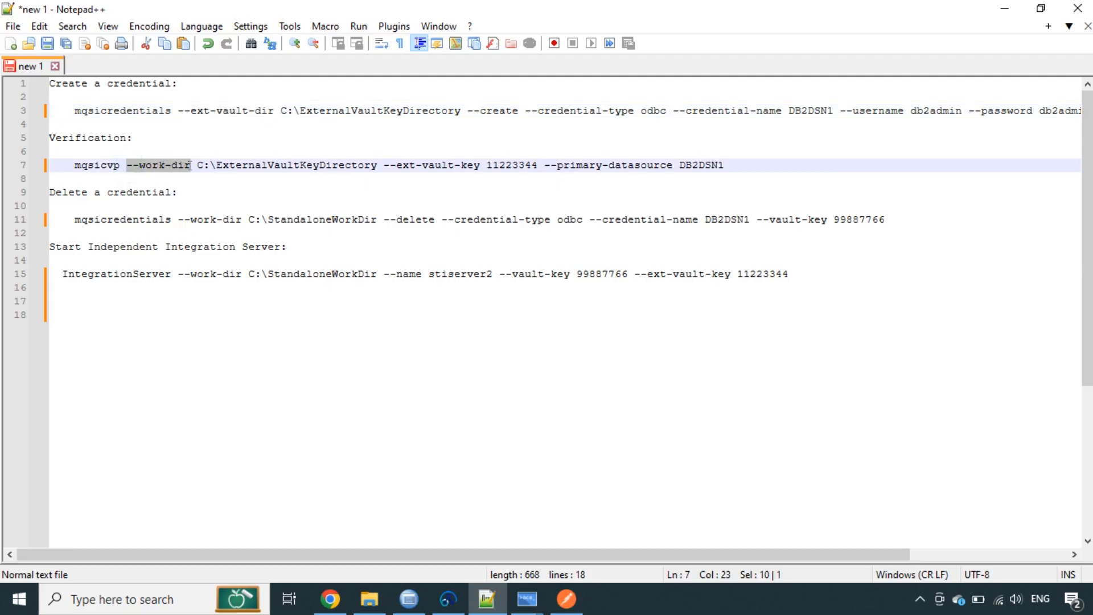
pyautogui.hotkey('ctrl', 'v')
pyautogui.doubleClick(293, 165)
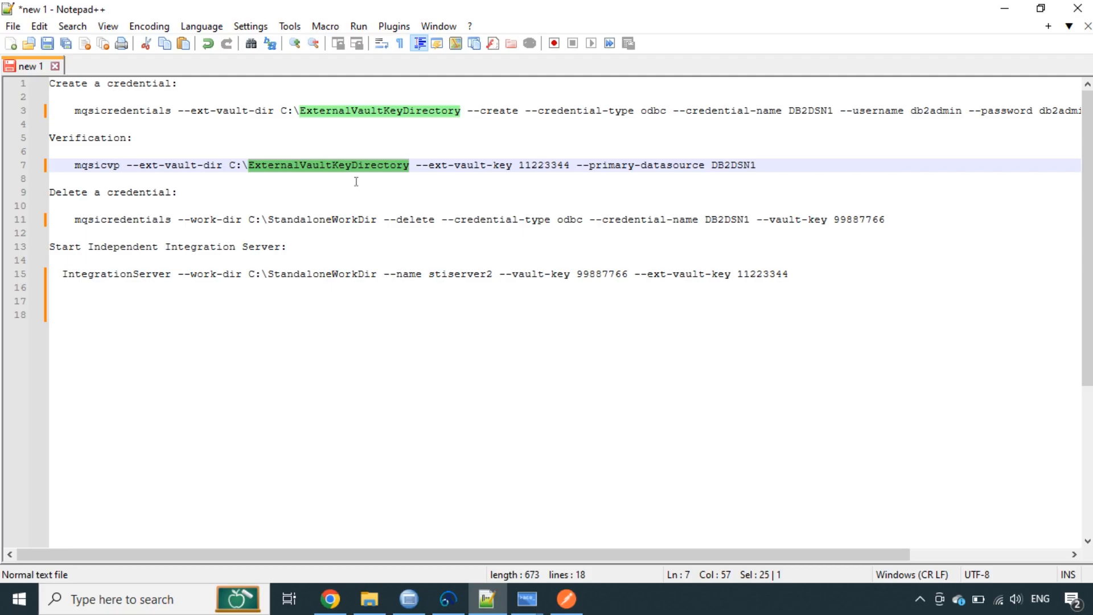
pyautogui.click(460, 166)
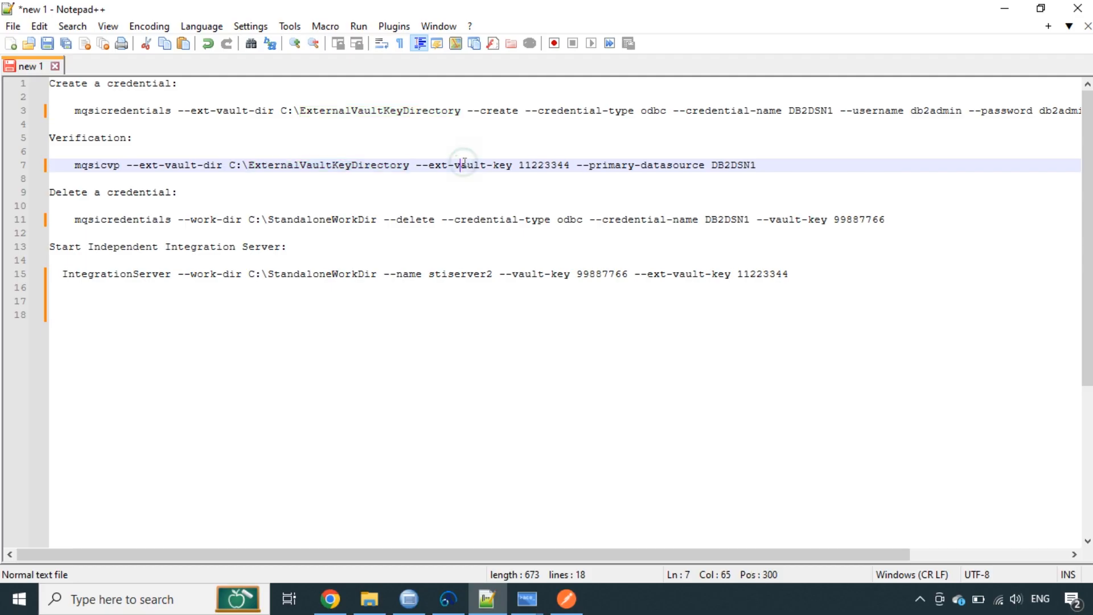
pyautogui.doubleClick(542, 166)
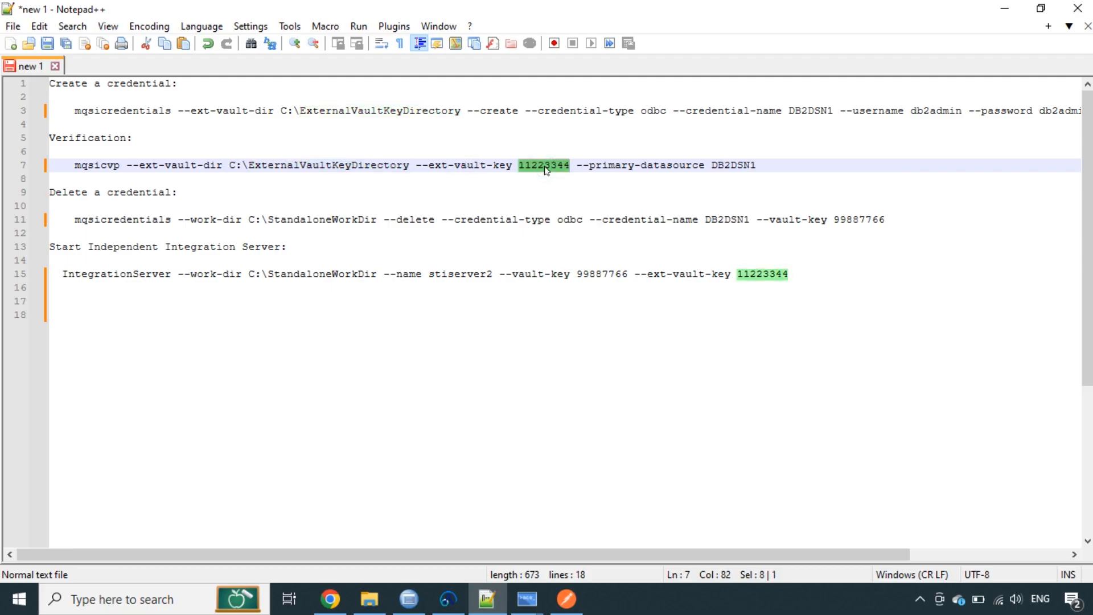
pyautogui.click(544, 169)
pyautogui.click(594, 166)
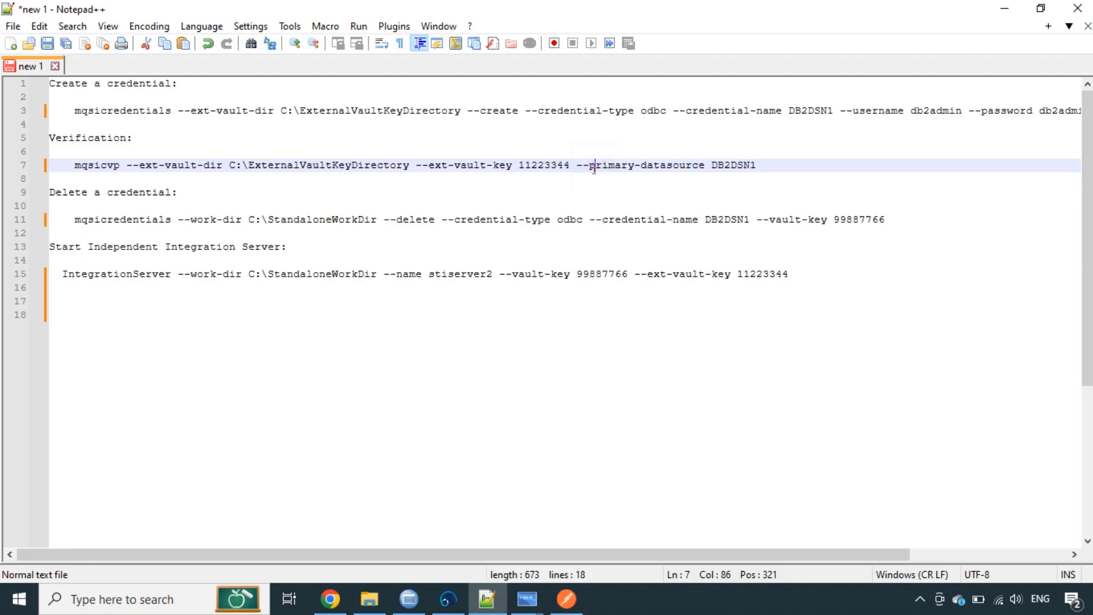
# Append the database user -u and password -p options to line 7 and select the command
pyautogui.click(763, 165)
pyautogui.write('-u d')
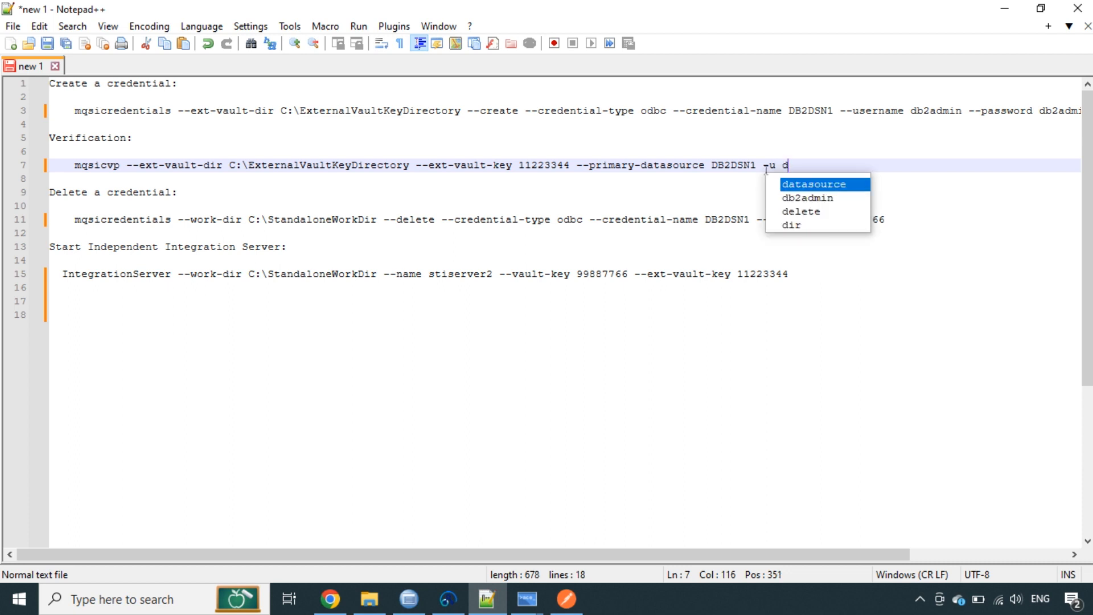
pyautogui.press('Down')
pyautogui.press('Return')
pyautogui.write('-')
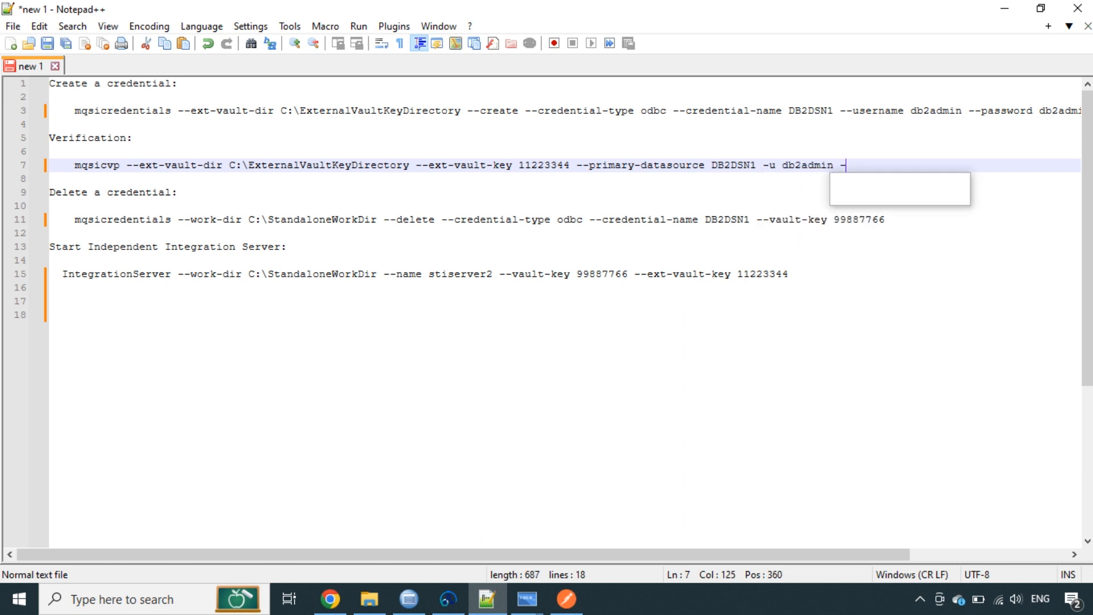
pyautogui.write('p db2admin')
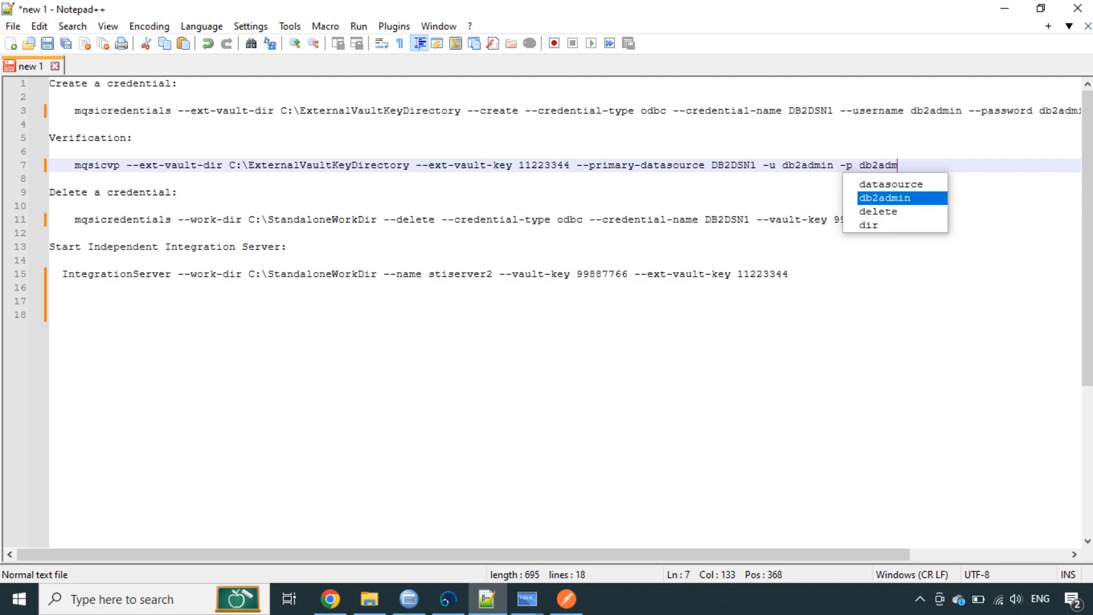
pyautogui.press('Left')
pyautogui.press('Left')
pyautogui.press('Left')
pyautogui.press('Left')
pyautogui.press('Left')
pyautogui.moveTo(911, 166); pyautogui.dragTo(79, 159)
pyautogui.hotkey('ctrl', 'c')
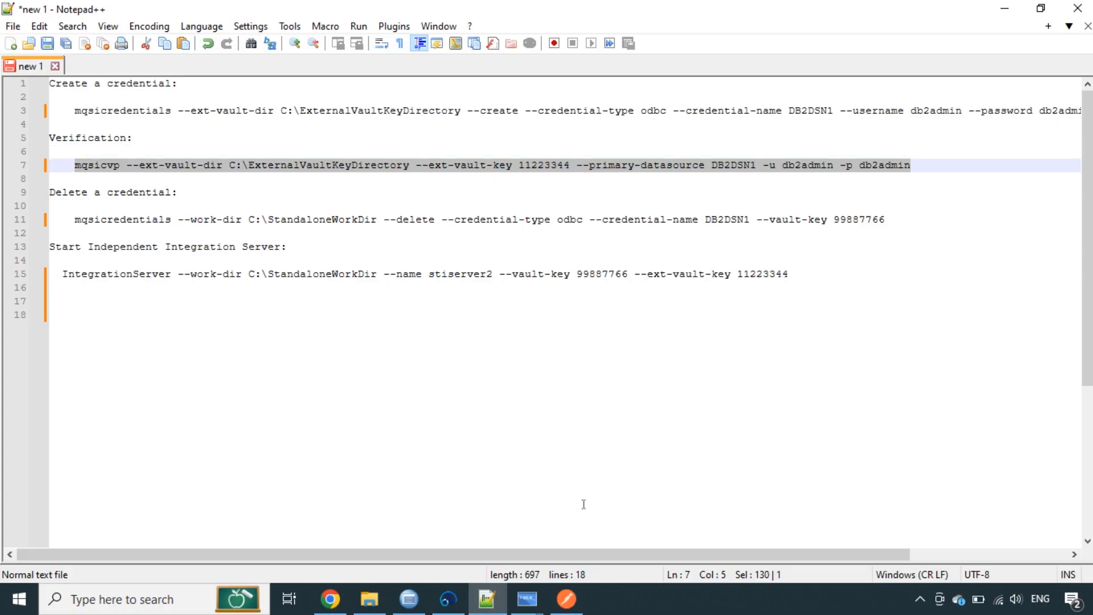
# Run the pasted mqsicvp verification command in the console
pyautogui.moveTo(528, 599)
pyautogui.click(565, 563)
pyautogui.hotkey('ctrl', 'v')
pyautogui.press('Return')
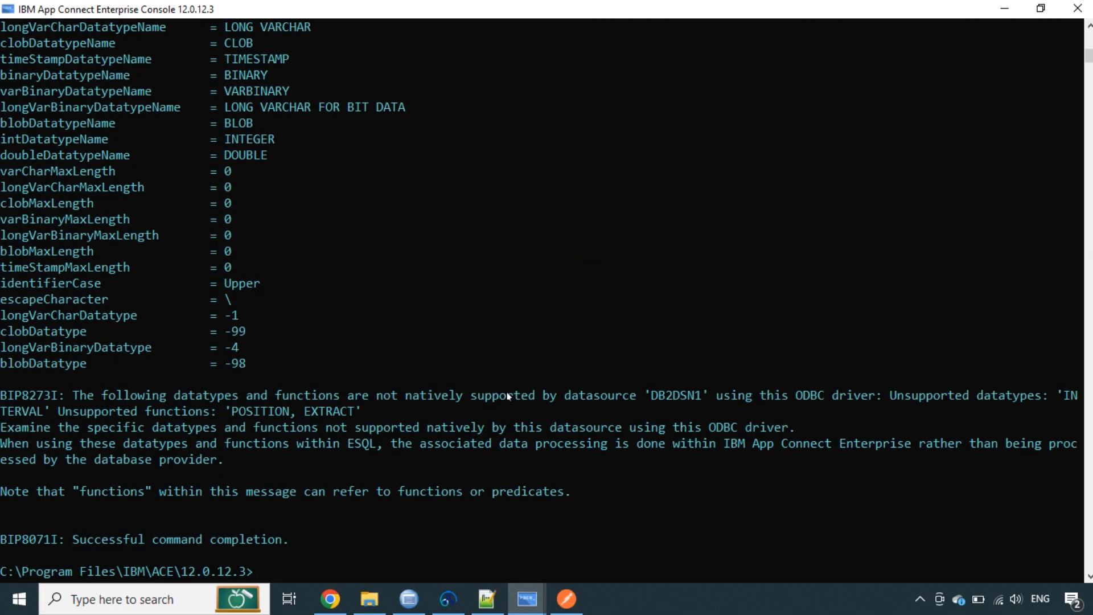
# Highlight datasource DB2DSN1 and the connected user name in the mqsicvp output
pyautogui.scroll(20, 503, 385)
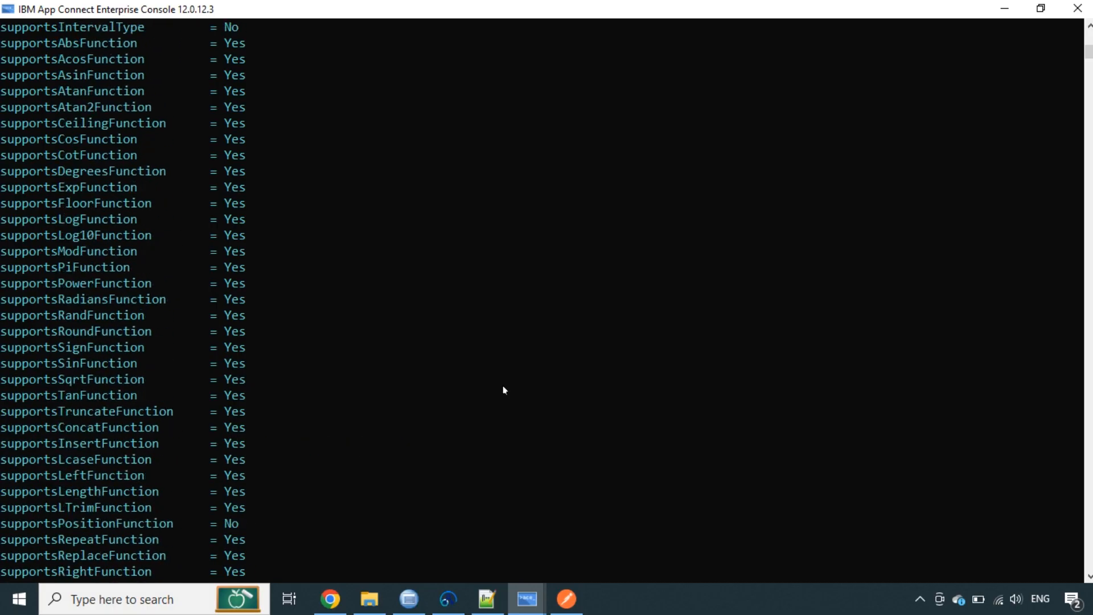
pyautogui.scroll(-3, 456, 391)
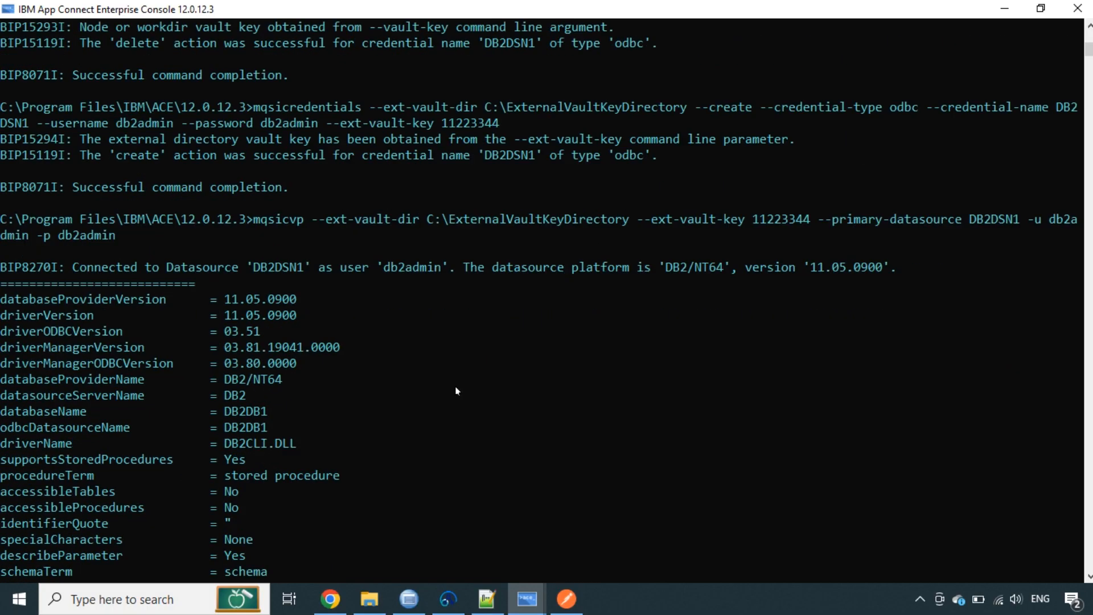
pyautogui.scroll(-1, 264, 290)
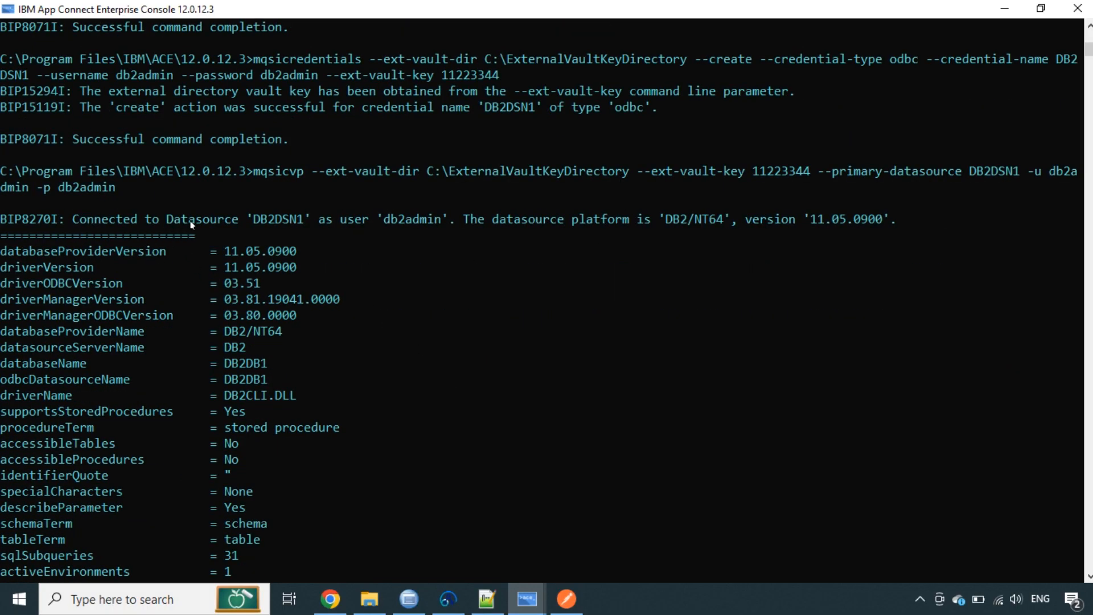
pyautogui.moveTo(253, 221); pyautogui.dragTo(299, 220)
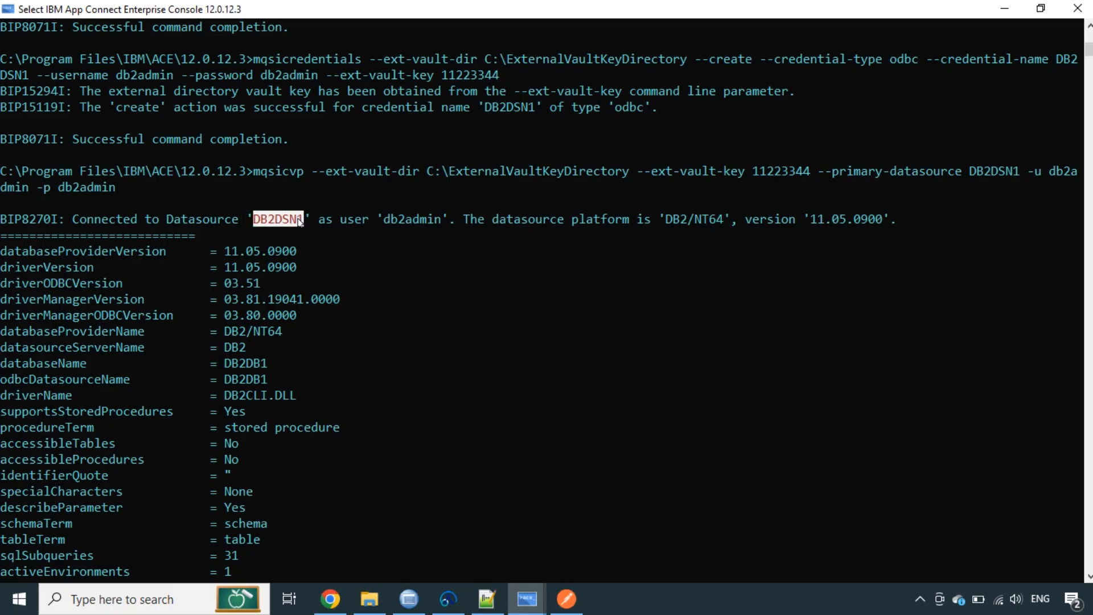
pyautogui.moveTo(389, 222); pyautogui.dragTo(442, 222)
pyautogui.scroll(-3, 412, 312)
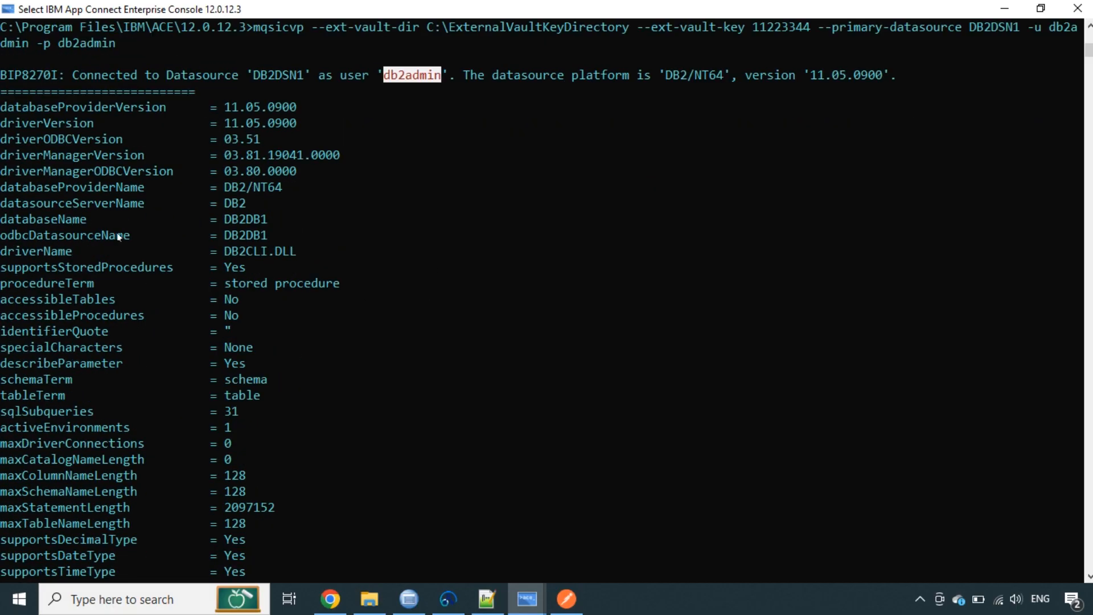
pyautogui.scroll(-20, 138, 277)
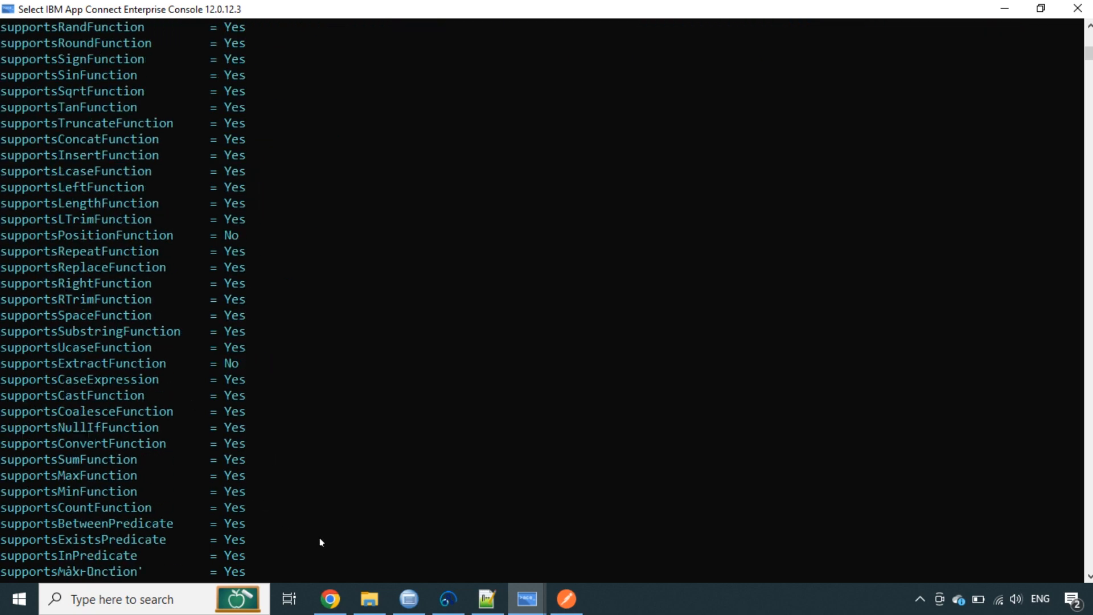
pyautogui.scroll(-10, 477, 499)
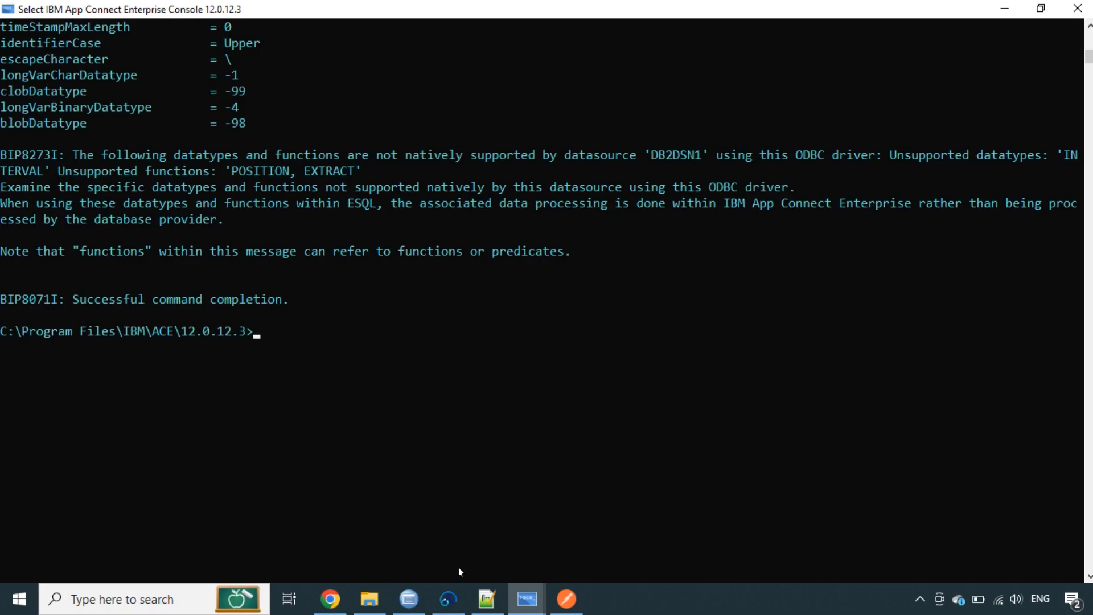
# Start stiserver2 using the pasted IntegrationServer command with --vault-key and --ext-vault-key
pyautogui.click(448, 598)
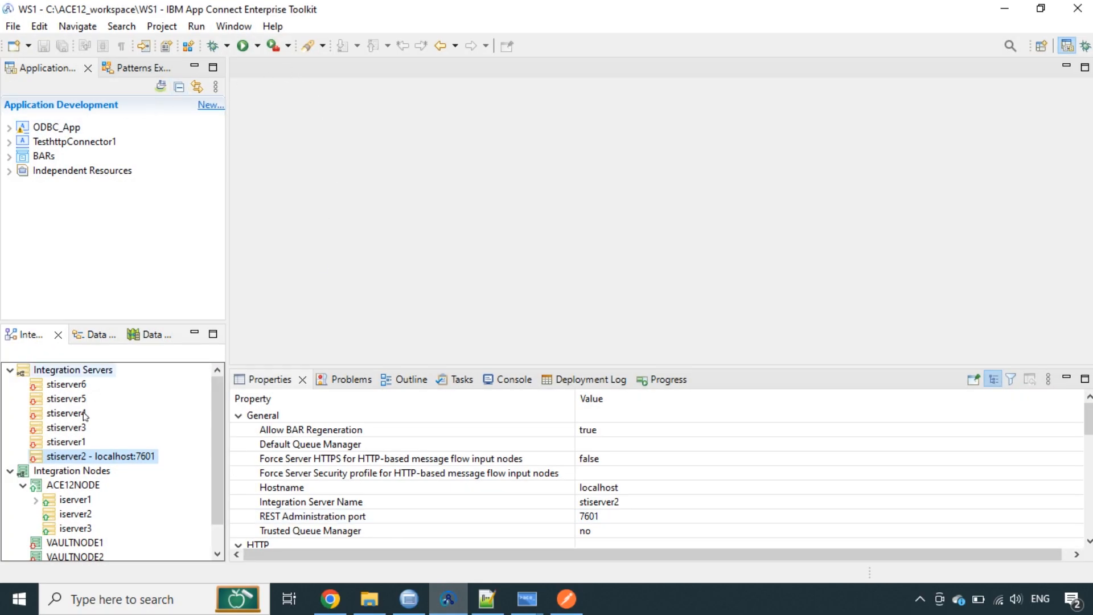
pyautogui.rightClick(64, 458)
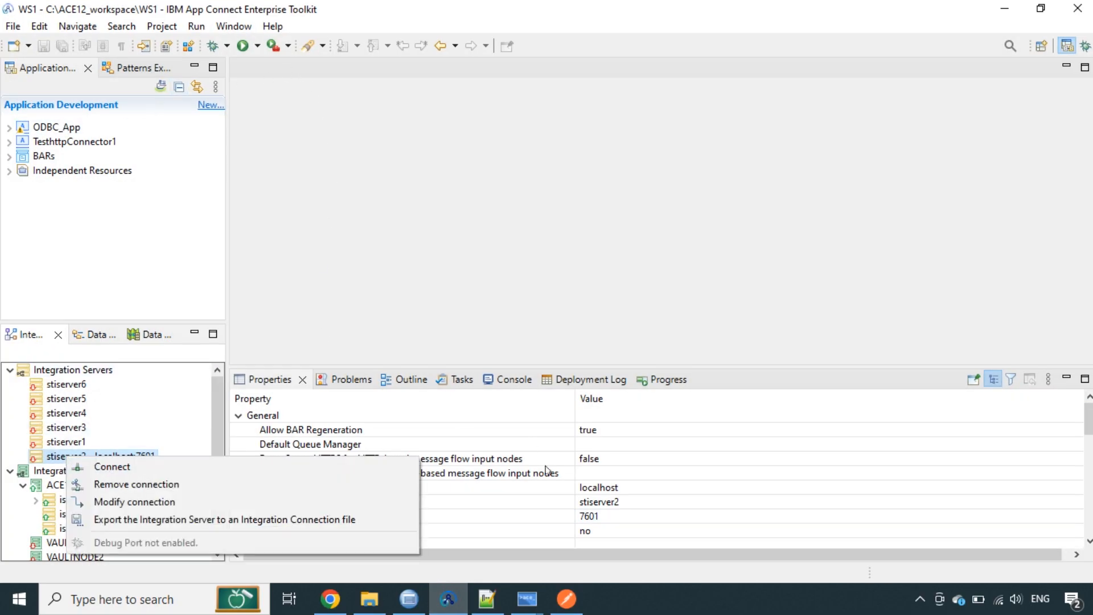
pyautogui.click(527, 598)
pyautogui.click(449, 534)
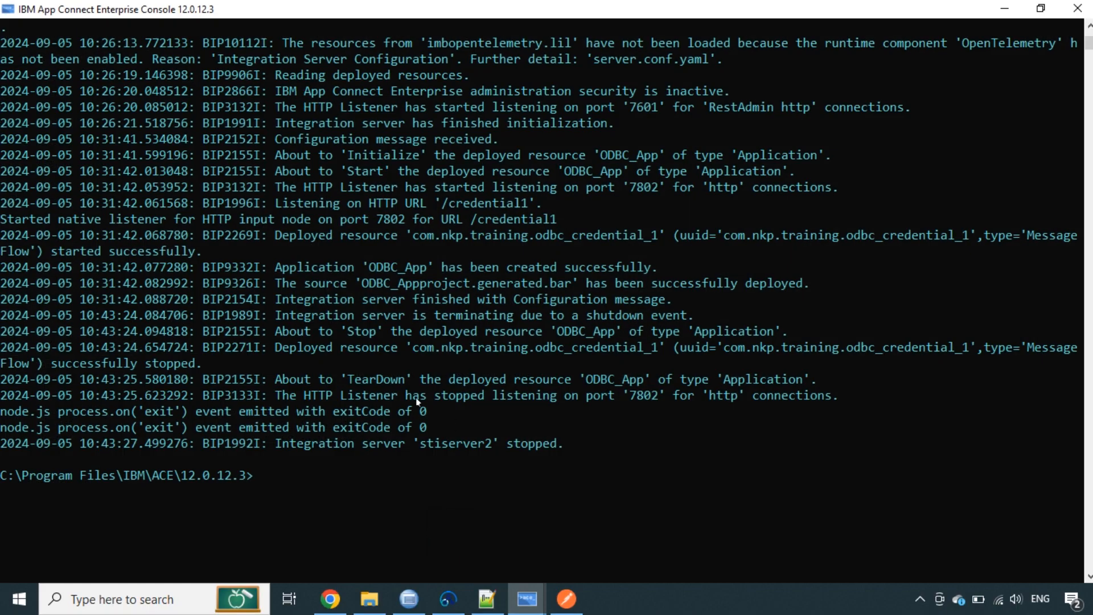
pyautogui.write('IntegrationServer --work-dir C:\\StandaloneWorkDir --name stiserver2 --vault-key 99887766 --ext-vault-key 11223344')
pyautogui.press('Return')
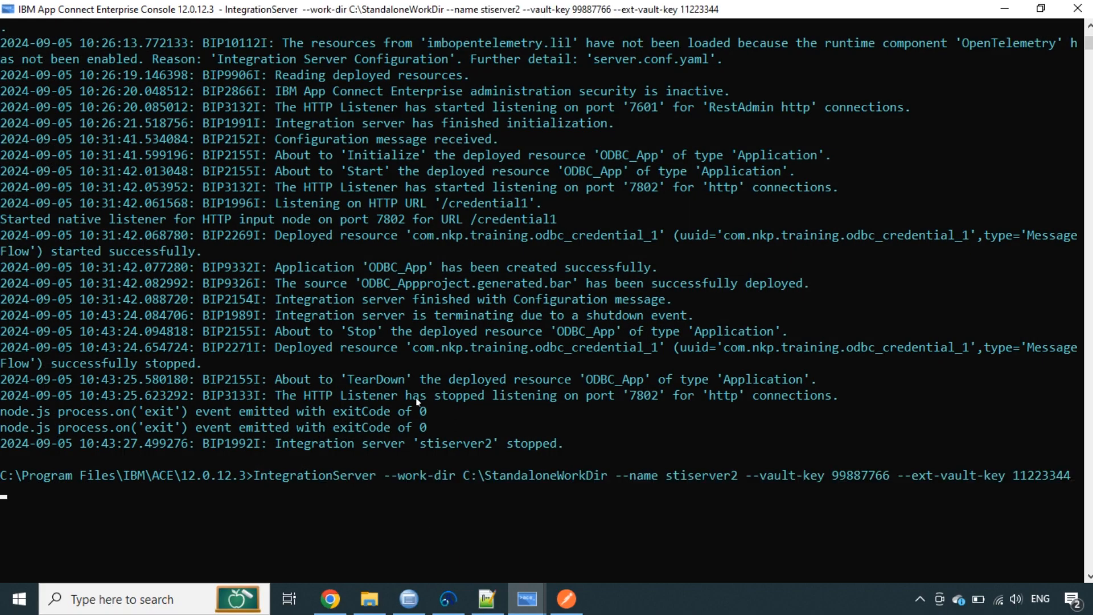
# Locate ODBC_App, listening port 7802 and the /credential1 path in the startup log
pyautogui.scroll(-3, 449, 376)
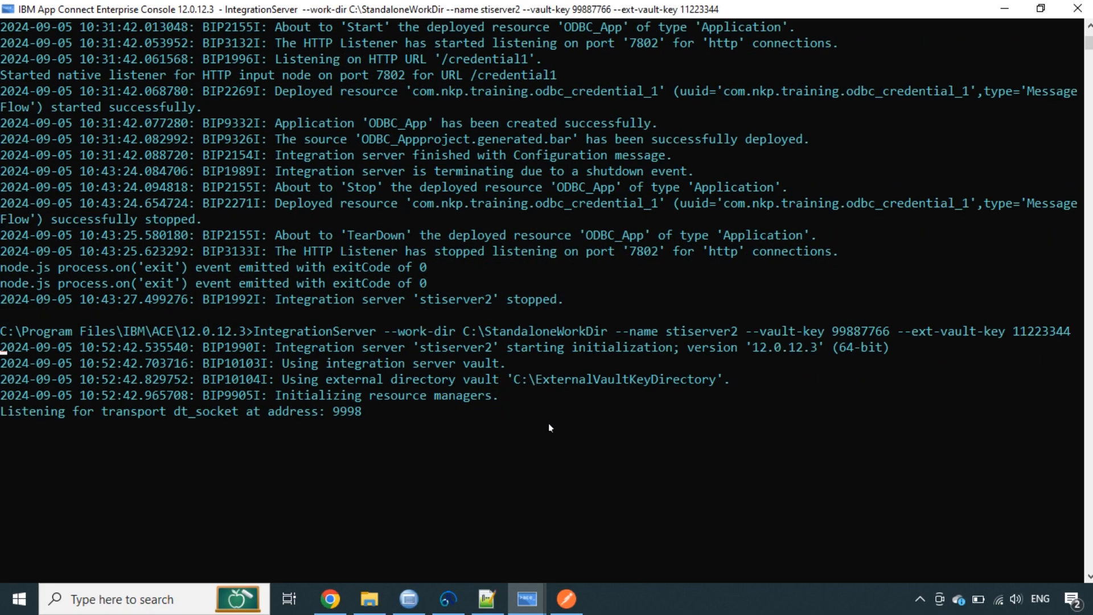
pyautogui.scroll(-2, 626, 349)
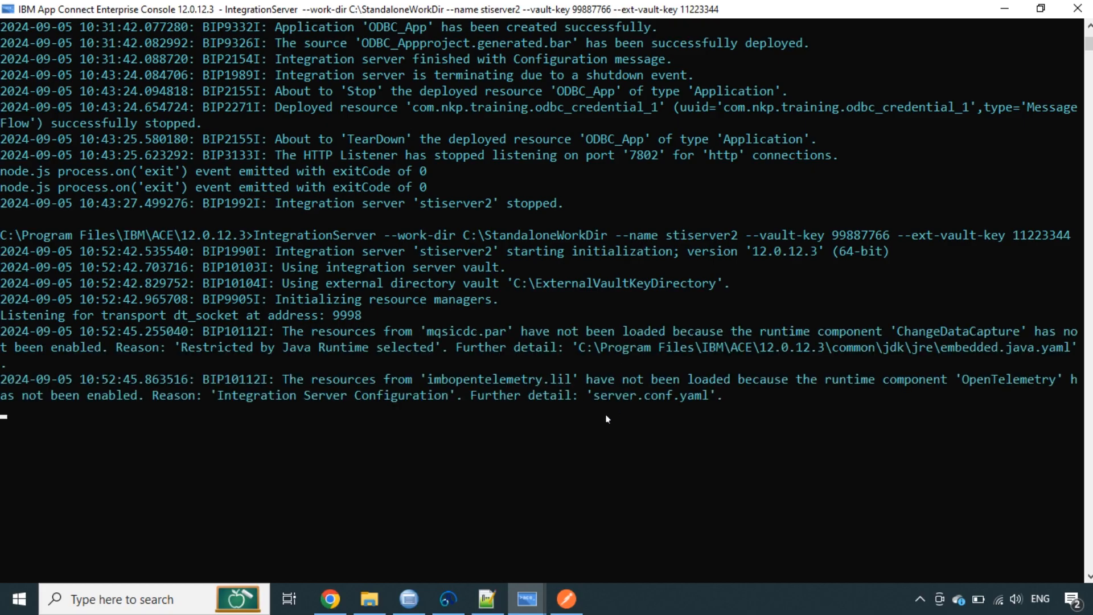
pyautogui.scroll(-1, 604, 427)
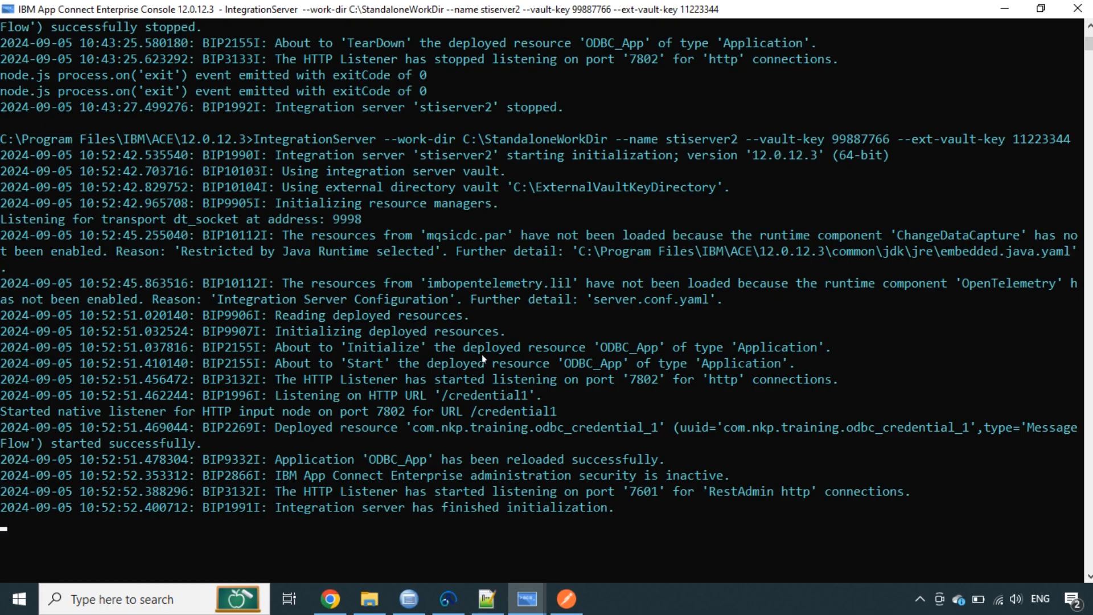
pyautogui.moveTo(602, 348); pyautogui.dragTo(662, 356)
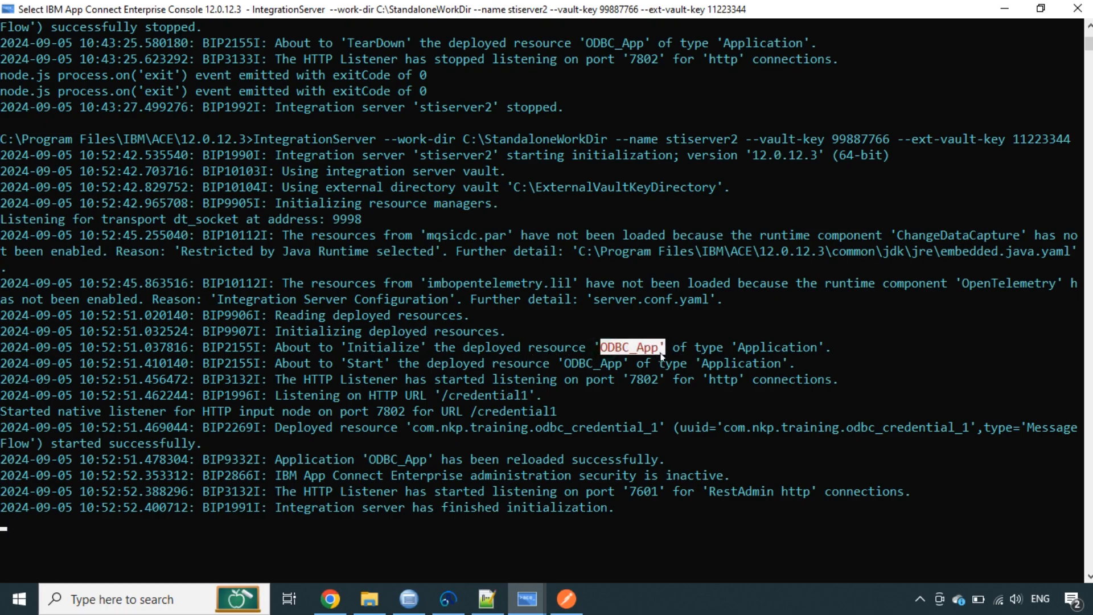
pyautogui.click(625, 379)
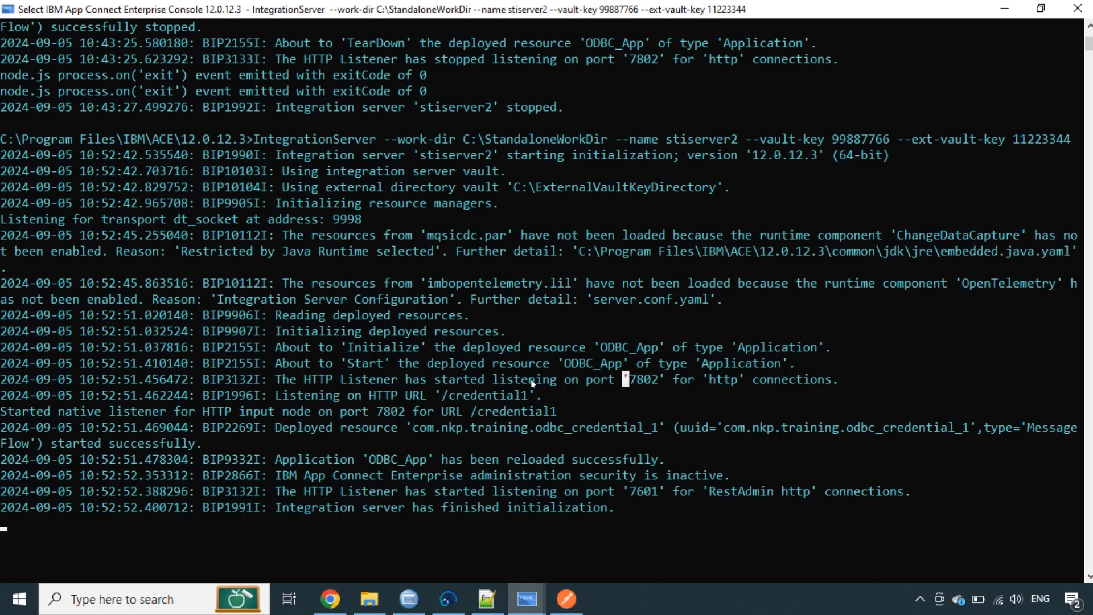
pyautogui.moveTo(630, 380); pyautogui.dragTo(655, 385)
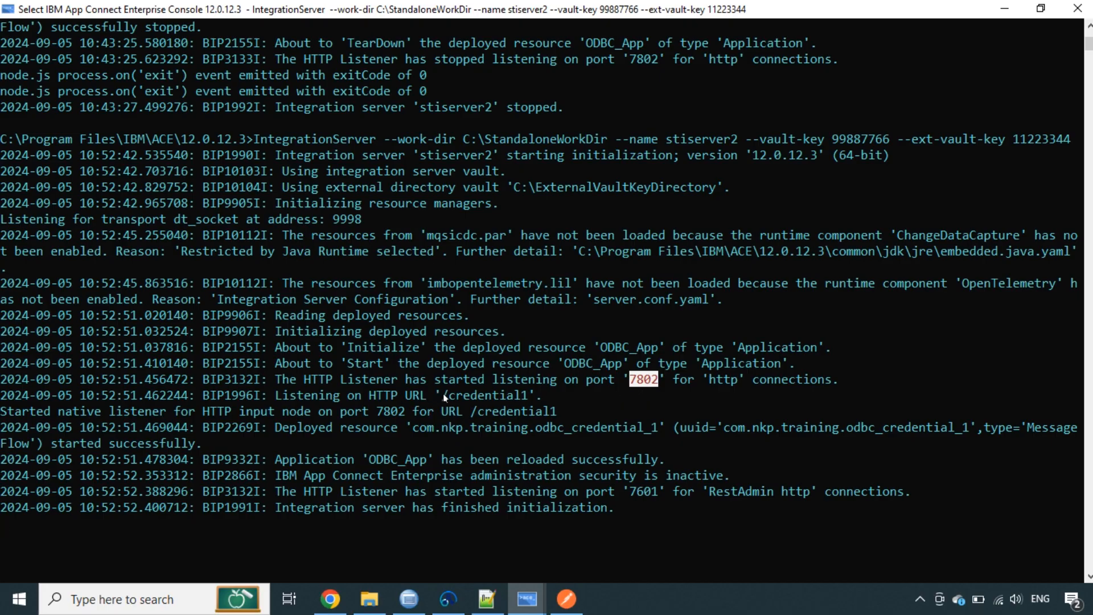
pyautogui.moveTo(451, 397); pyautogui.dragTo(507, 398)
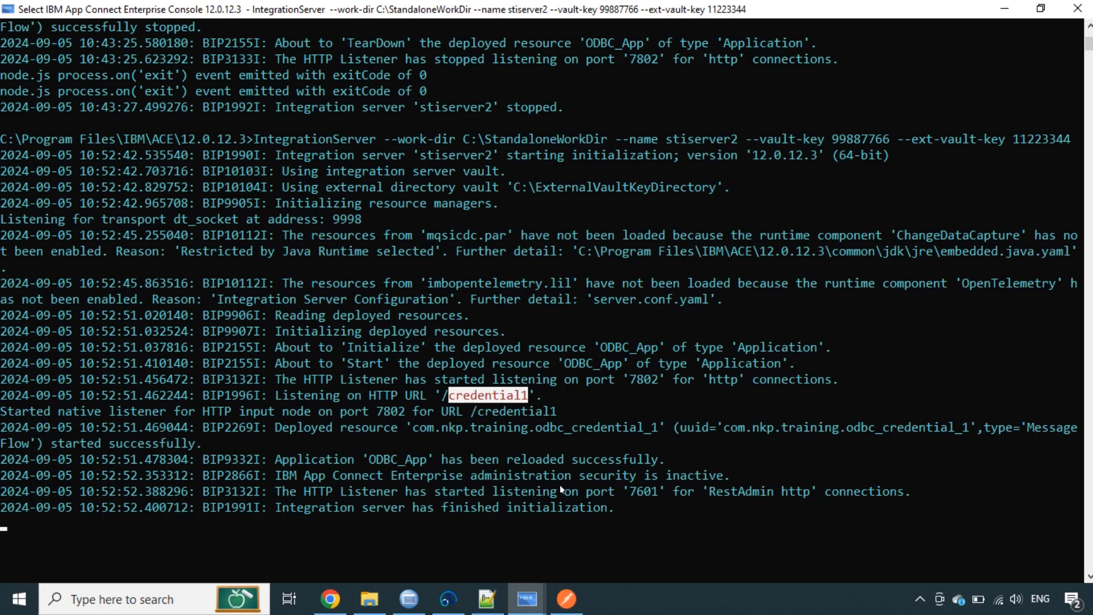
pyautogui.click(567, 598)
pyautogui.click(80, 54)
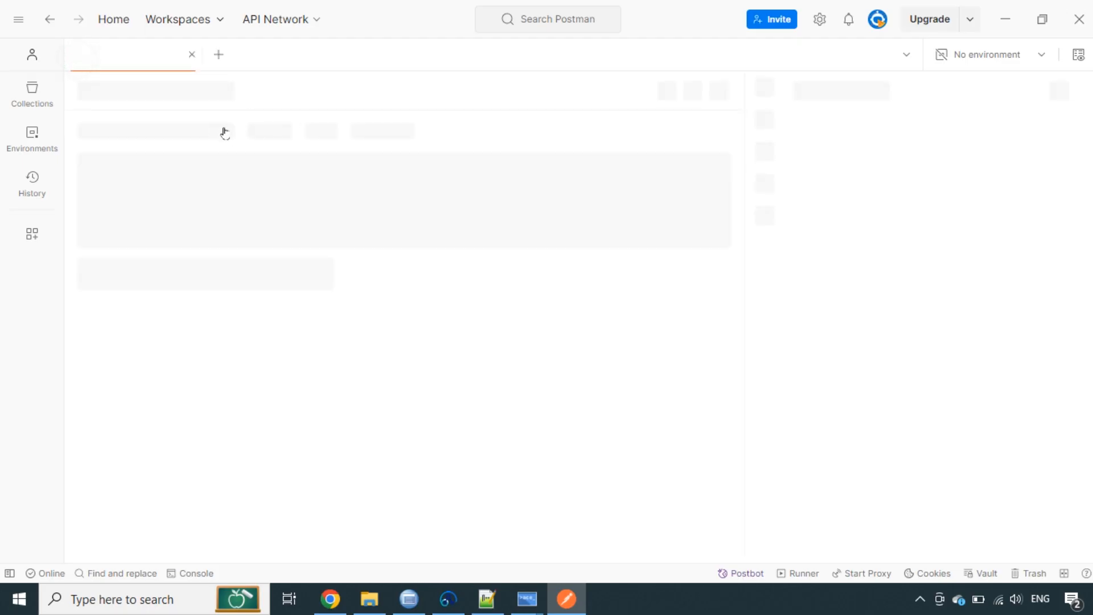
pyautogui.click(267, 142)
pyautogui.write('htt')
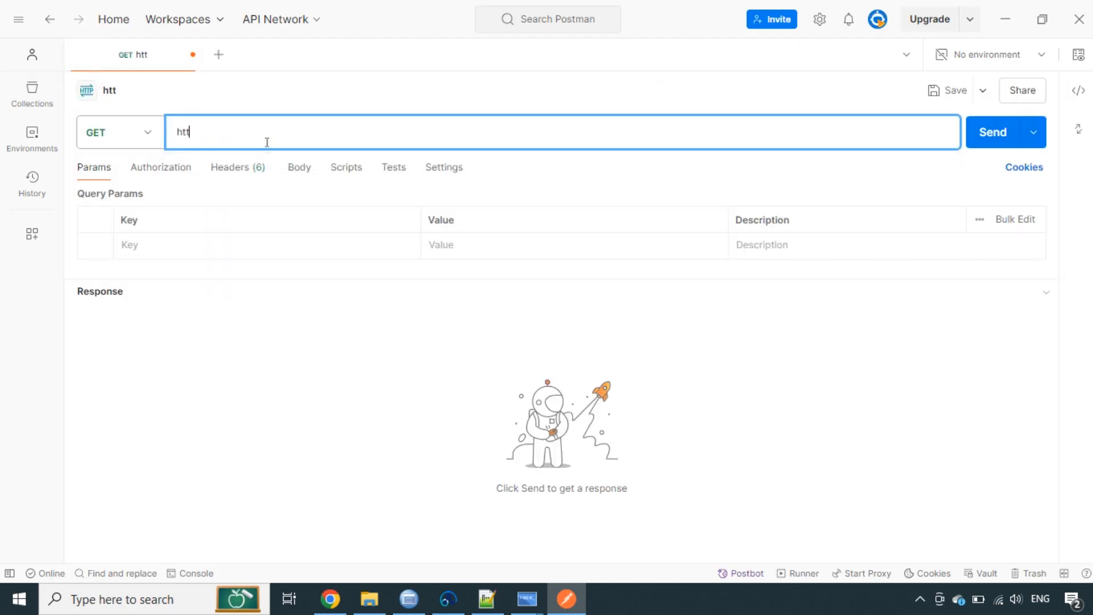
pyautogui.write('p://localhost')
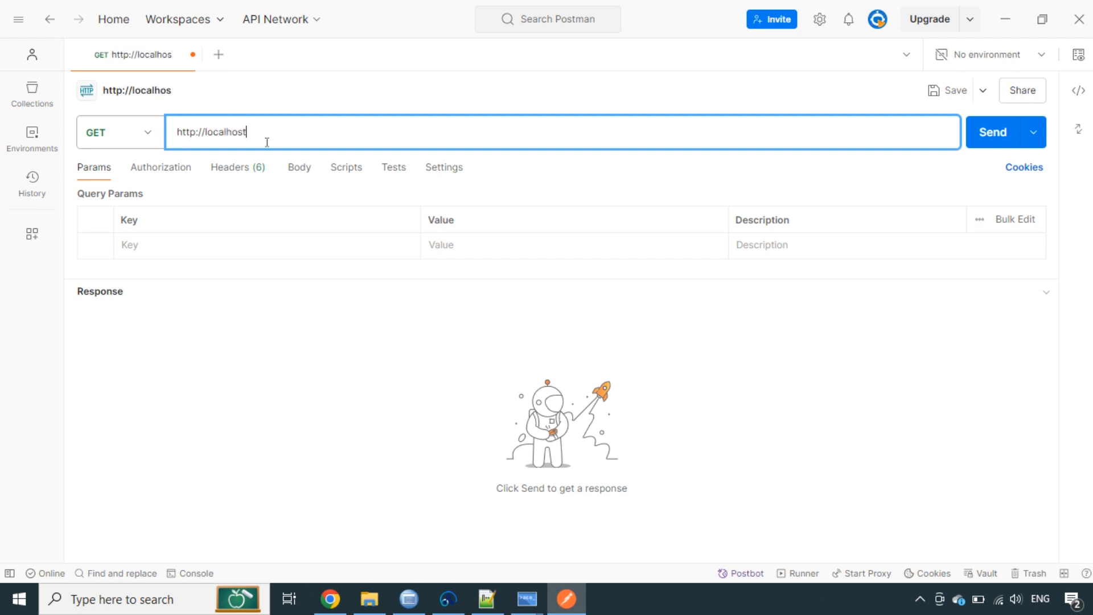
pyautogui.write(':7802')
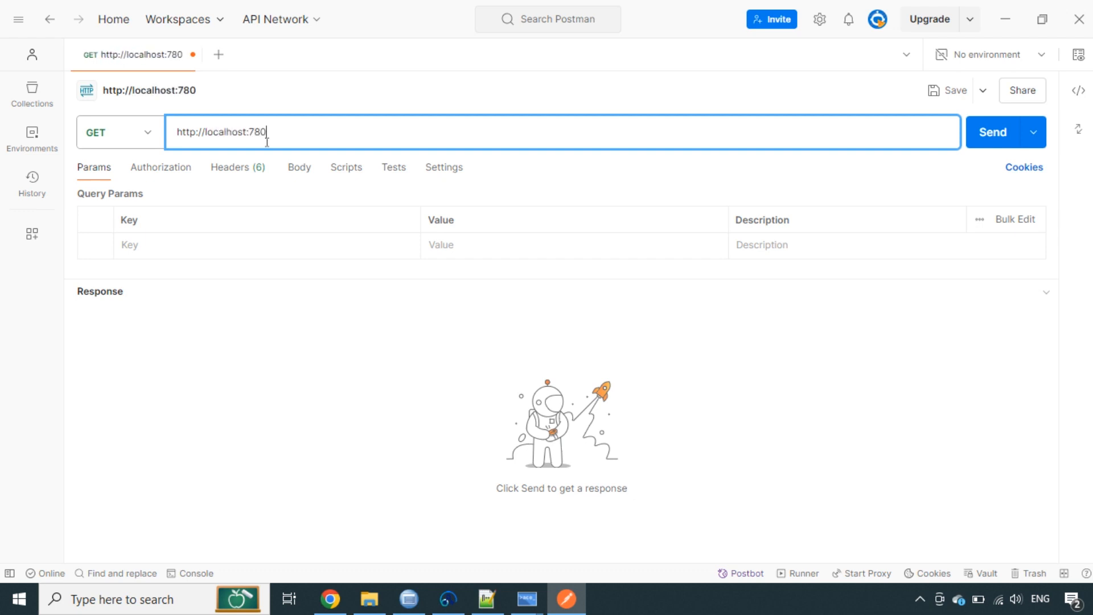
pyautogui.click(526, 599)
pyautogui.click(482, 414)
pyautogui.moveTo(442, 395); pyautogui.dragTo(524, 402)
pyautogui.hotkey('ctrl', 'c')
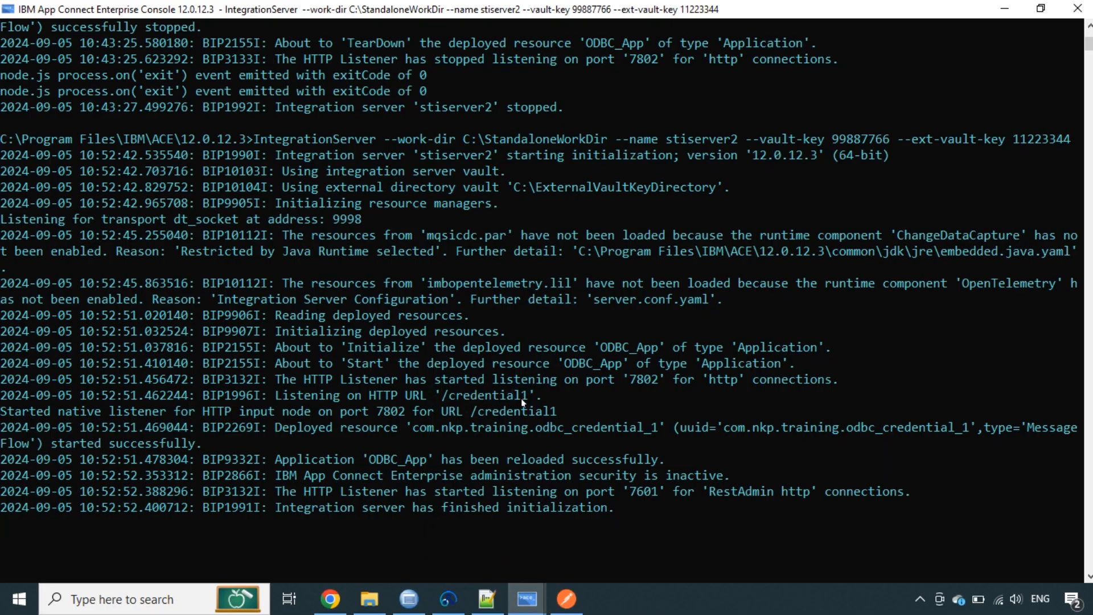
# Complete the URL with /credential1 and send the GET, receiving 200 OK Companies JSON
pyautogui.click(566, 599)
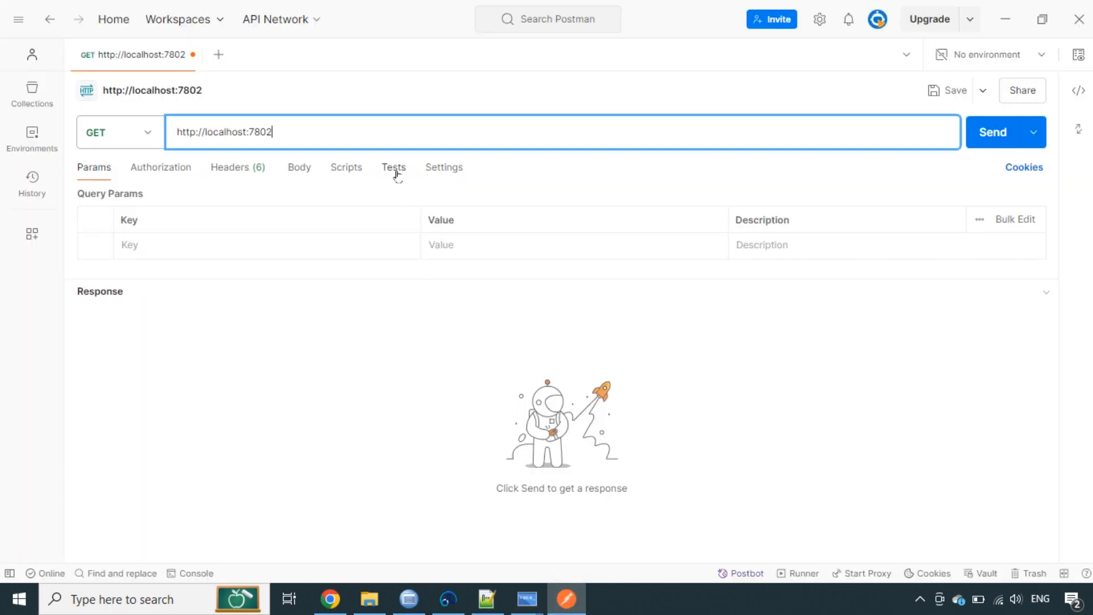
pyautogui.hotkey('ctrl', 'v')
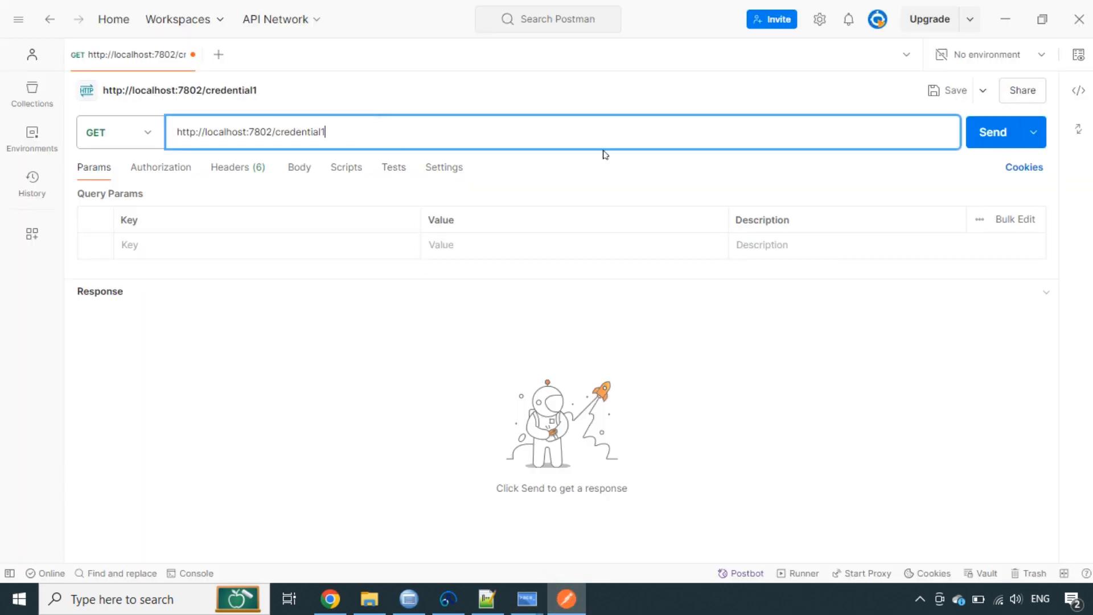
pyautogui.click(990, 136)
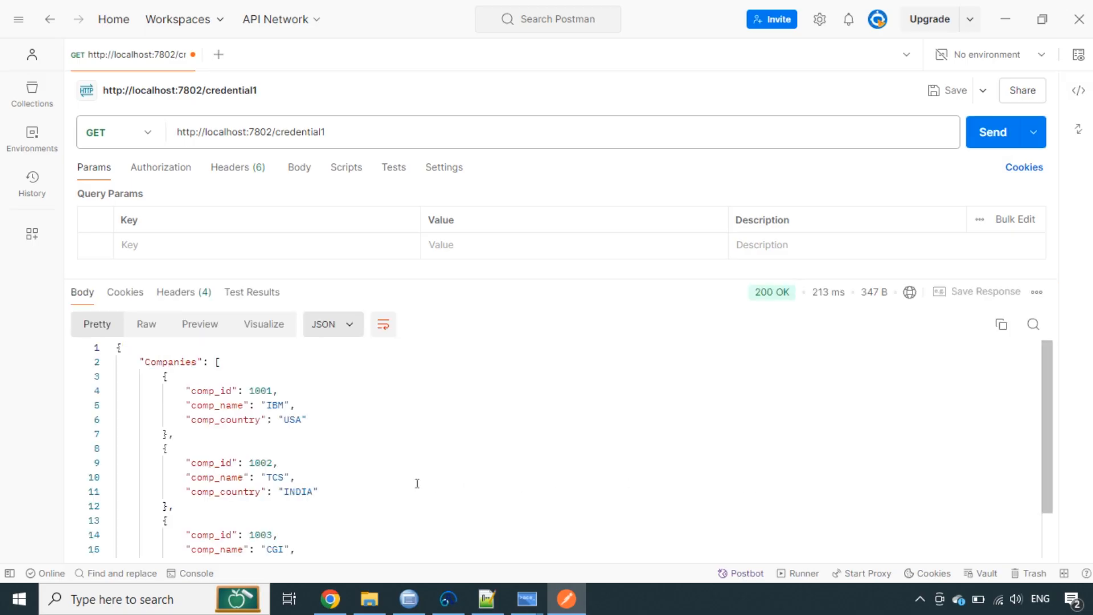
pyautogui.doubleClick(166, 362)
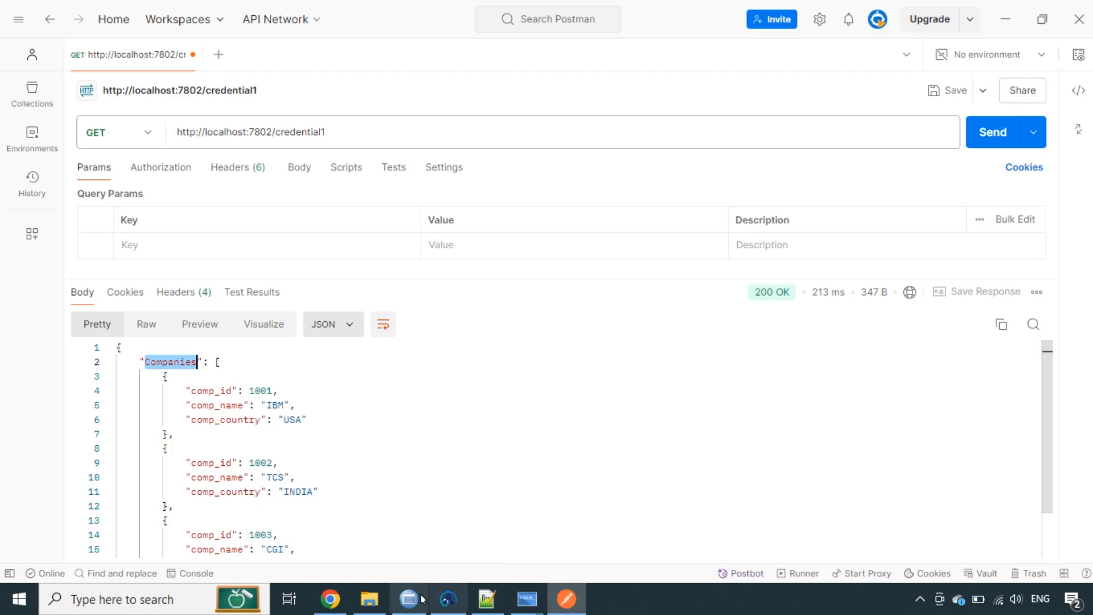
pyautogui.click(455, 599)
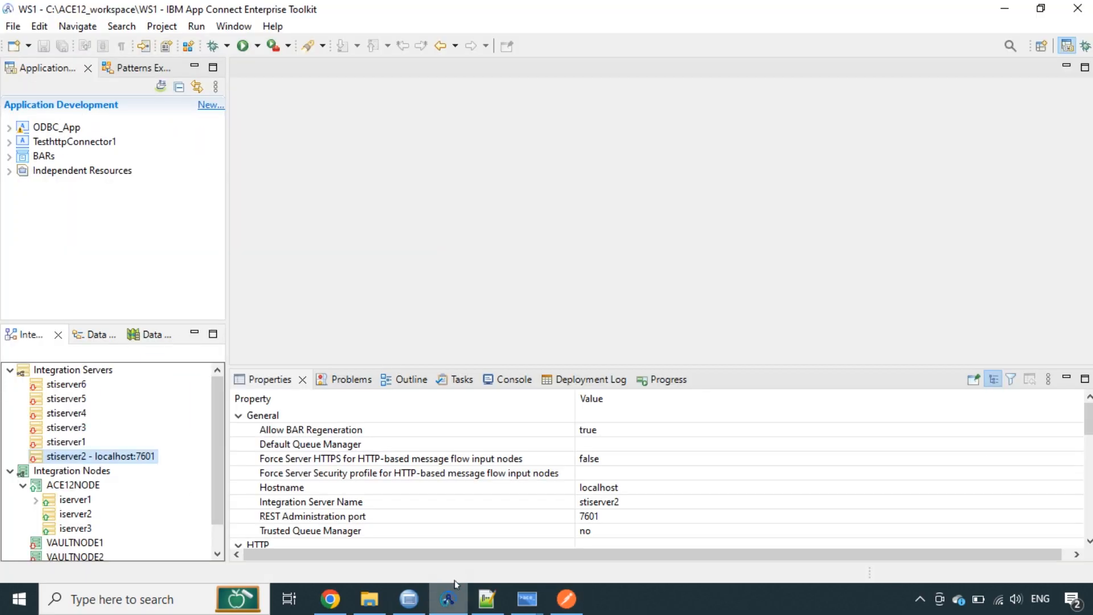
# Open the odbc_credential_1 flow and check HTTP Input path /credential1 and Compute data source DB2DSN1
pyautogui.click(9, 126)
pyautogui.doubleClick(120, 170)
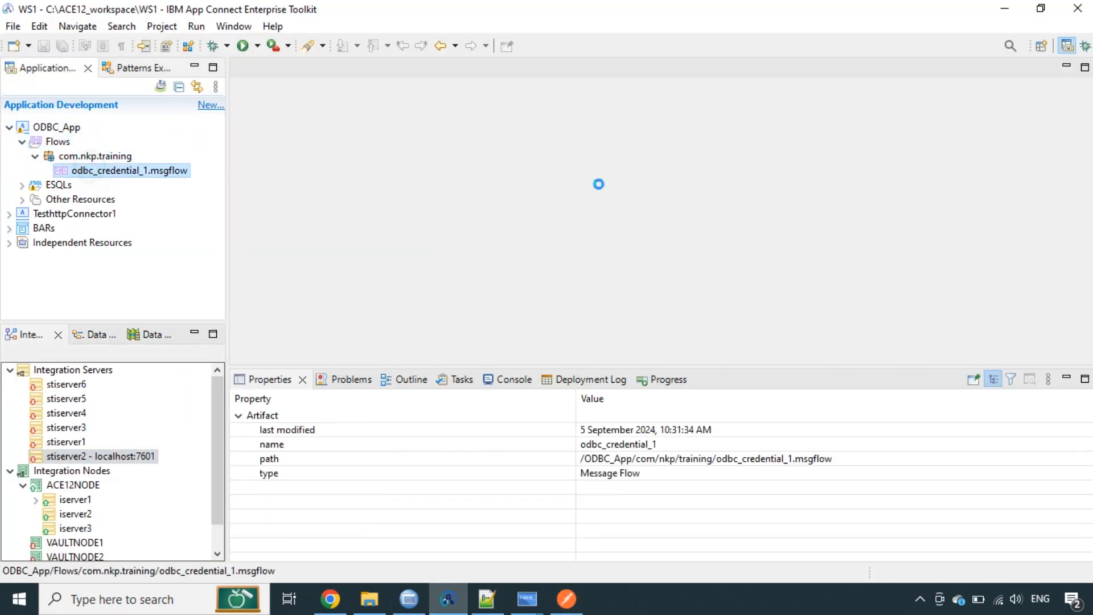
pyautogui.click(574, 205)
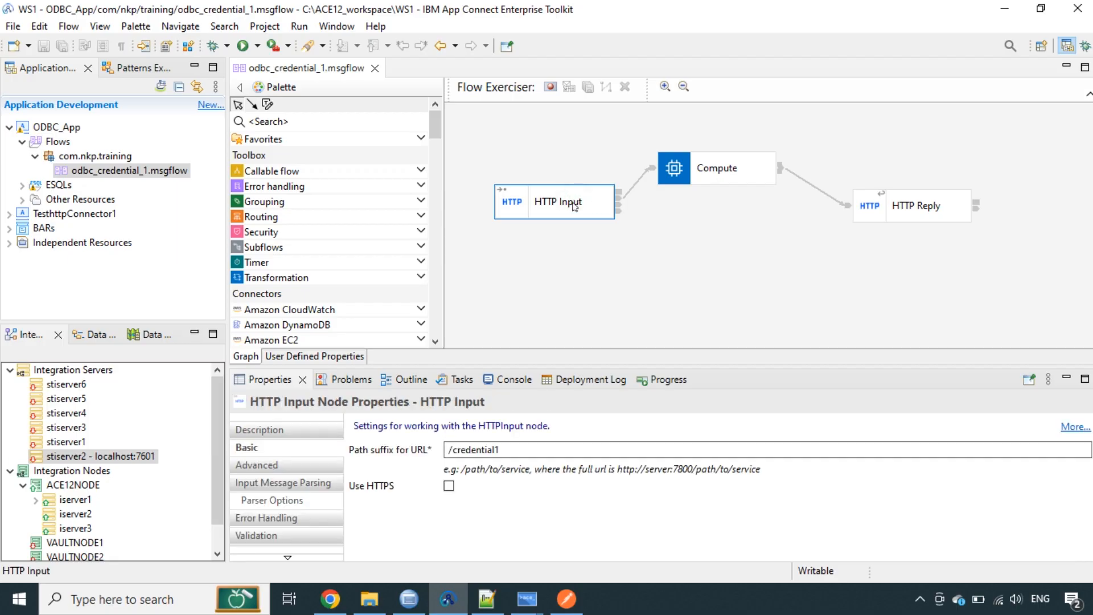
pyautogui.moveTo(500, 450); pyautogui.dragTo(436, 456)
pyautogui.click(694, 181)
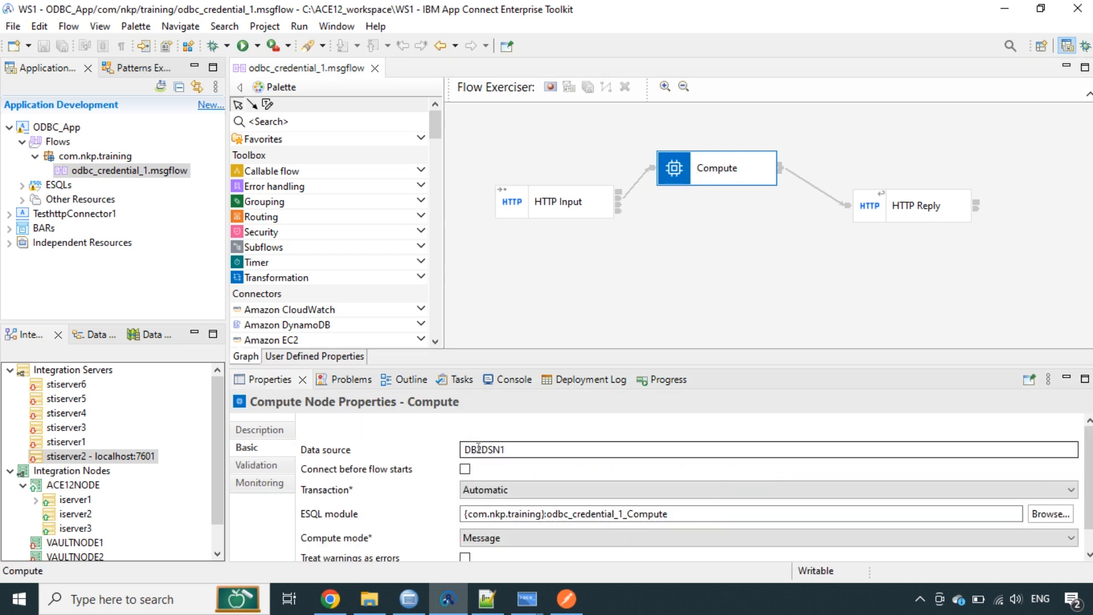
pyautogui.click(514, 449)
pyautogui.doubleClick(514, 449)
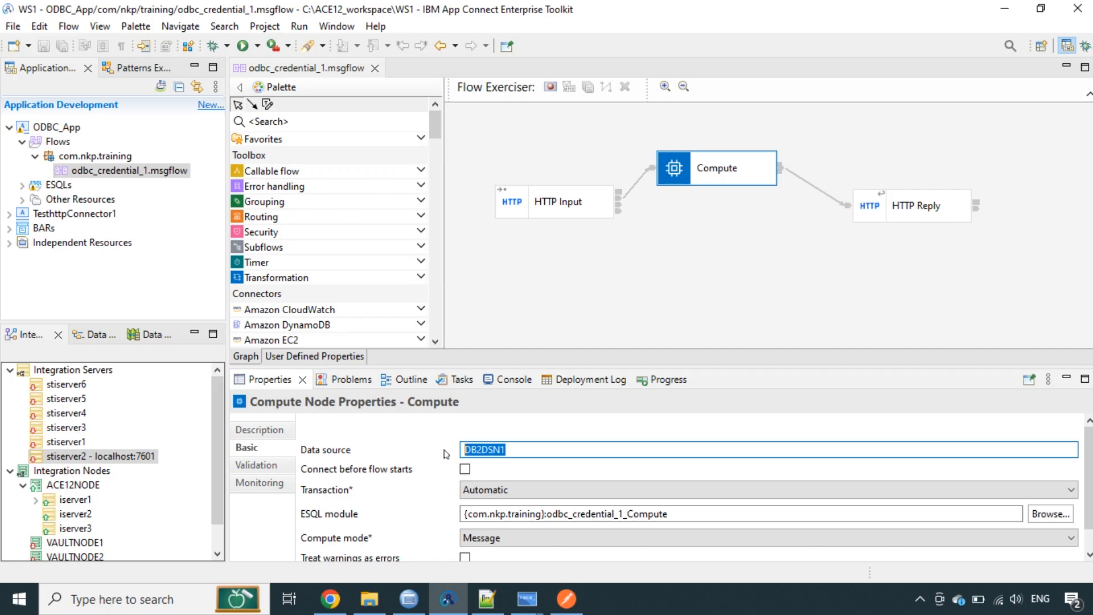
pyautogui.click(537, 448)
# Refresh the Integration Servers list so ODBC_App appears under stiserver2
pyautogui.click(105, 372)
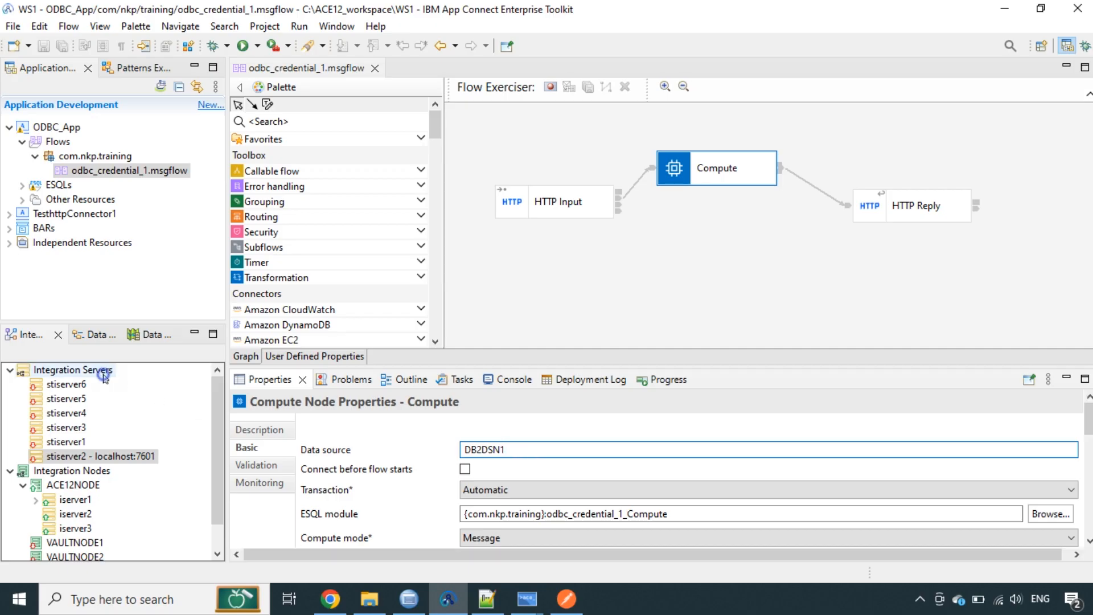
pyautogui.rightClick(106, 372)
pyautogui.click(146, 449)
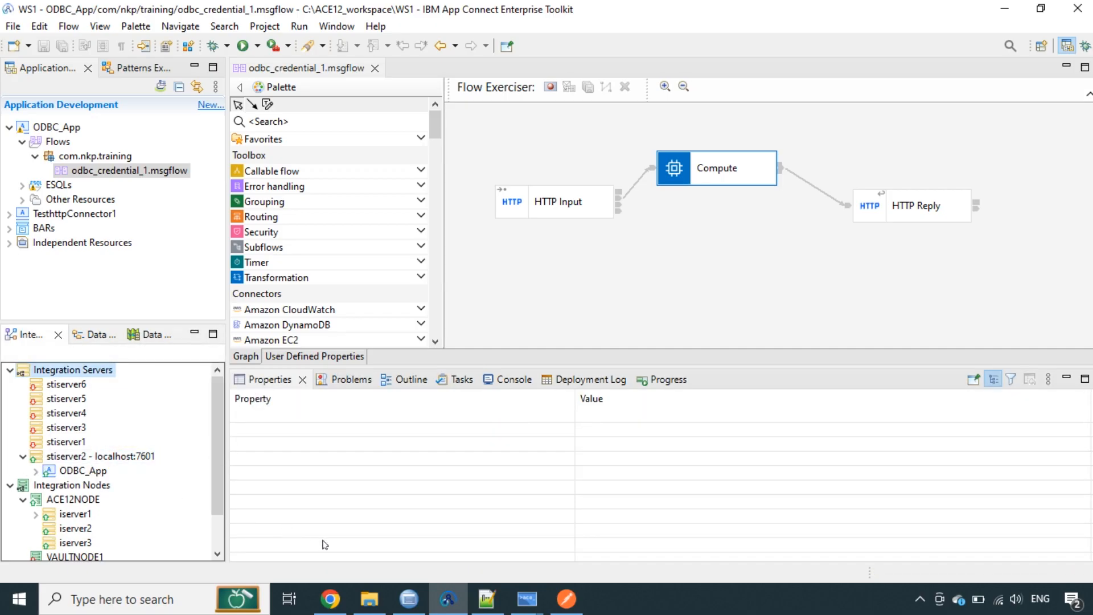
pyautogui.click(370, 599)
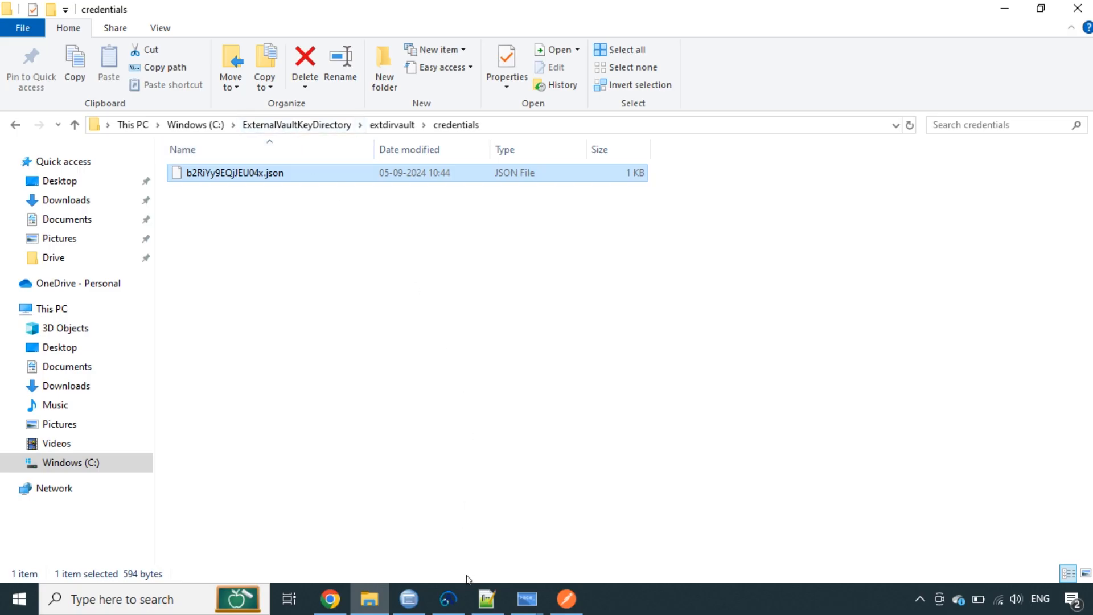
# Check the stiserver2 server's properties in the Toolkit
pyautogui.click(457, 592)
pyautogui.click(99, 456)
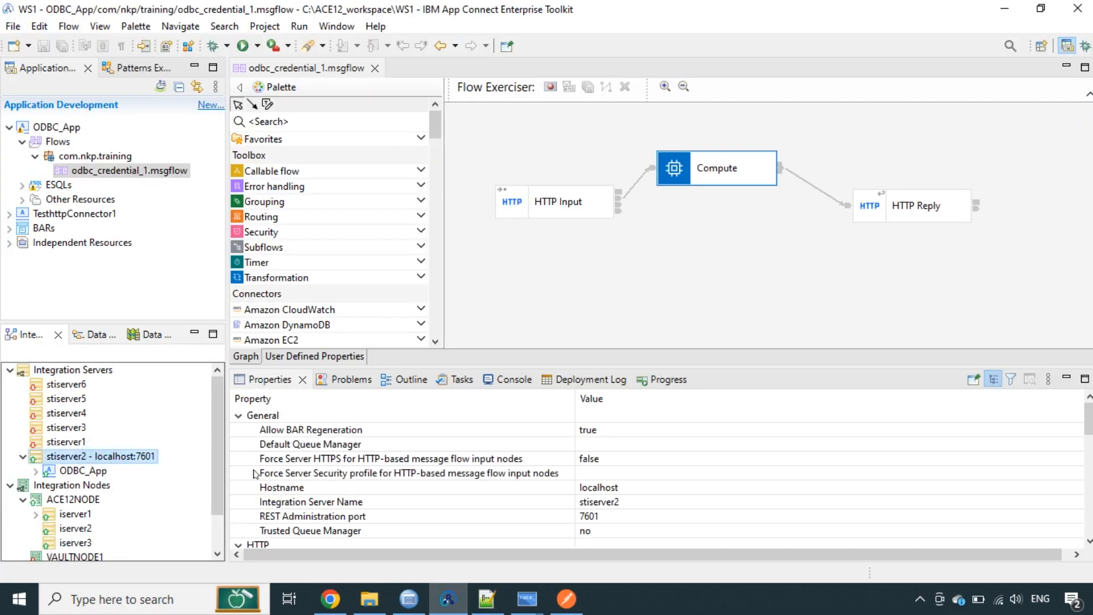
pyautogui.click(369, 599)
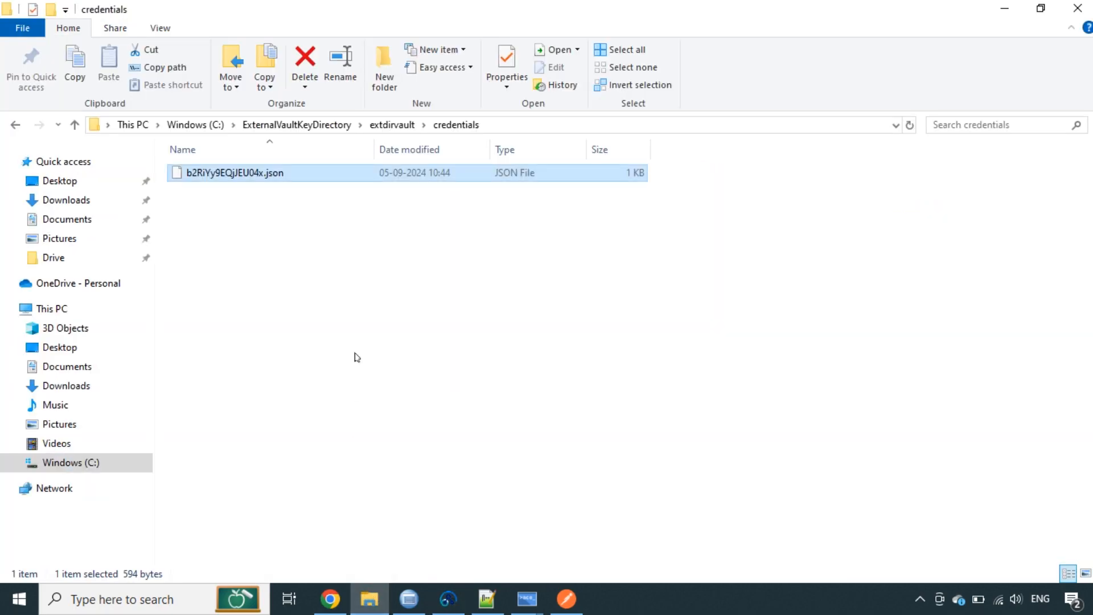
# Open C:\StandaloneWorkDir\overrides\server.conf.yaml in Notepad++
pyautogui.click(198, 125)
pyautogui.doubleClick(240, 340)
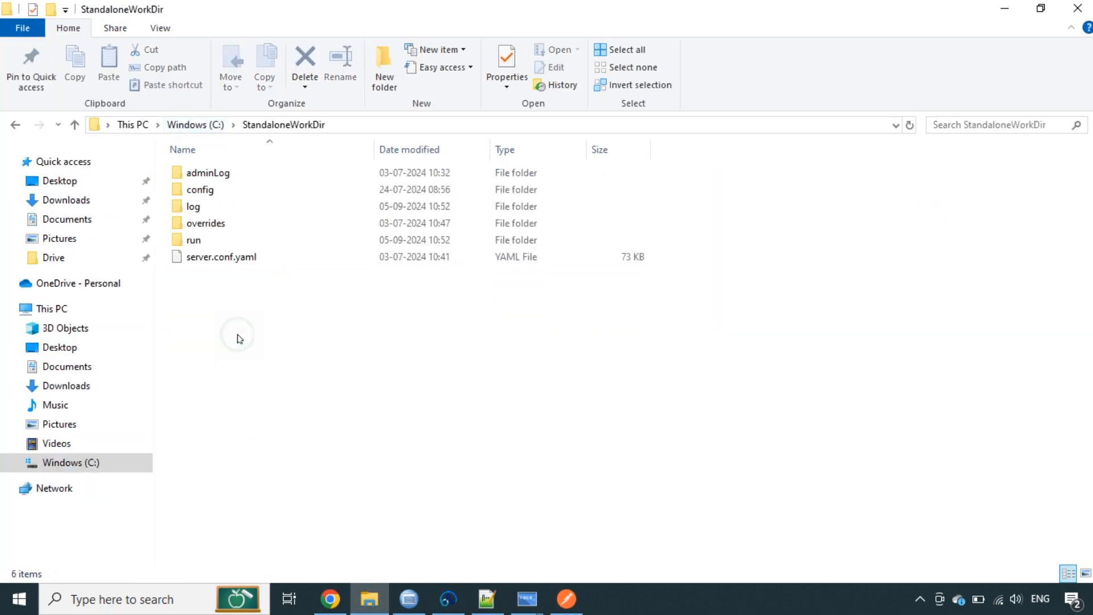
pyautogui.doubleClick(216, 222)
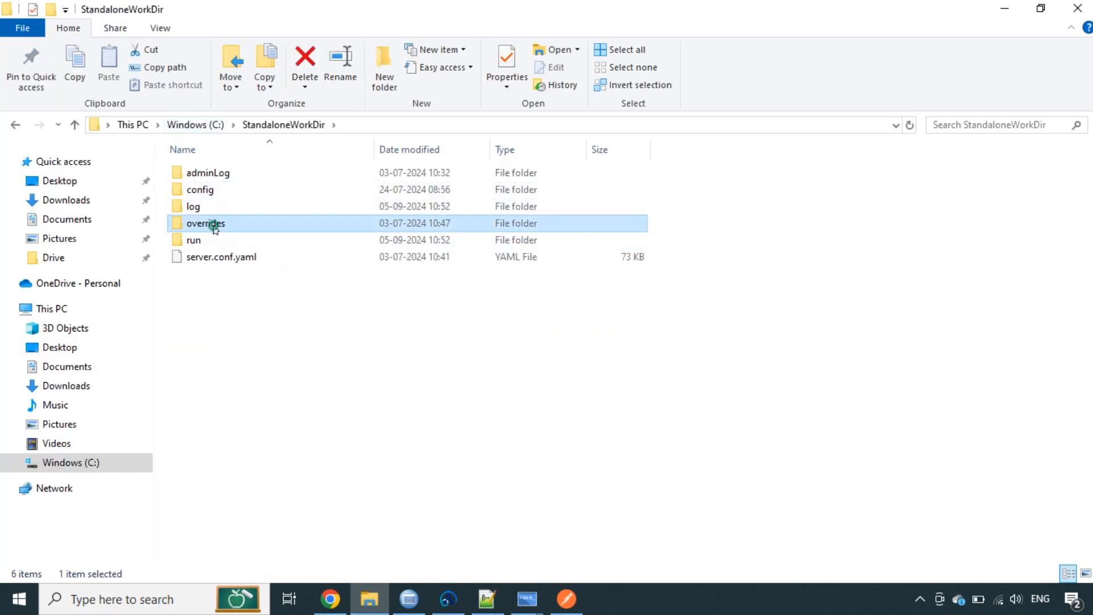
pyautogui.click(214, 178)
pyautogui.rightClick(215, 179)
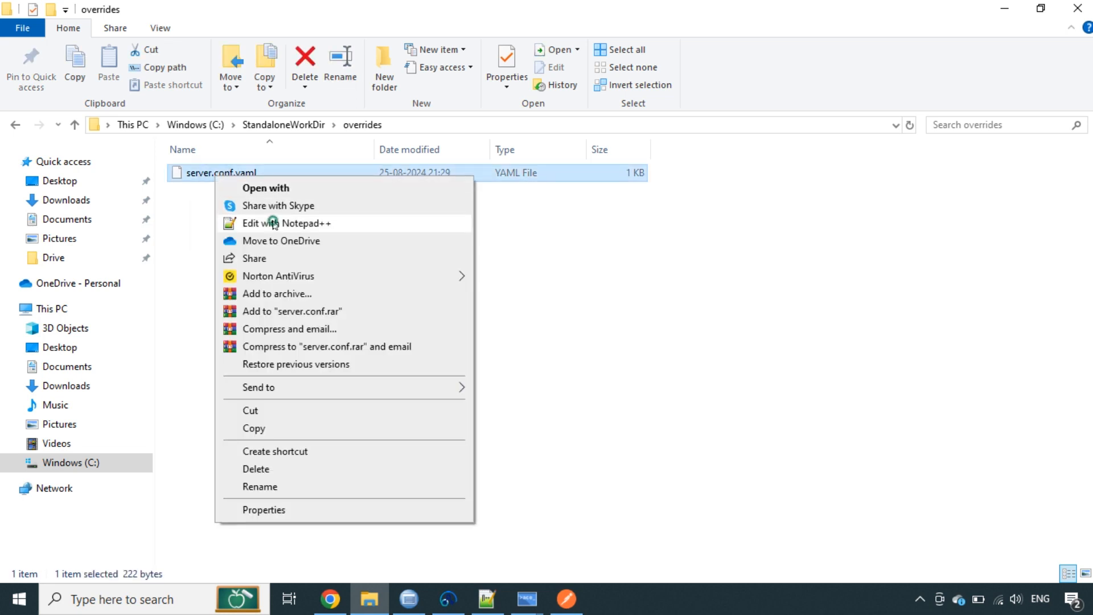
pyautogui.click(272, 223)
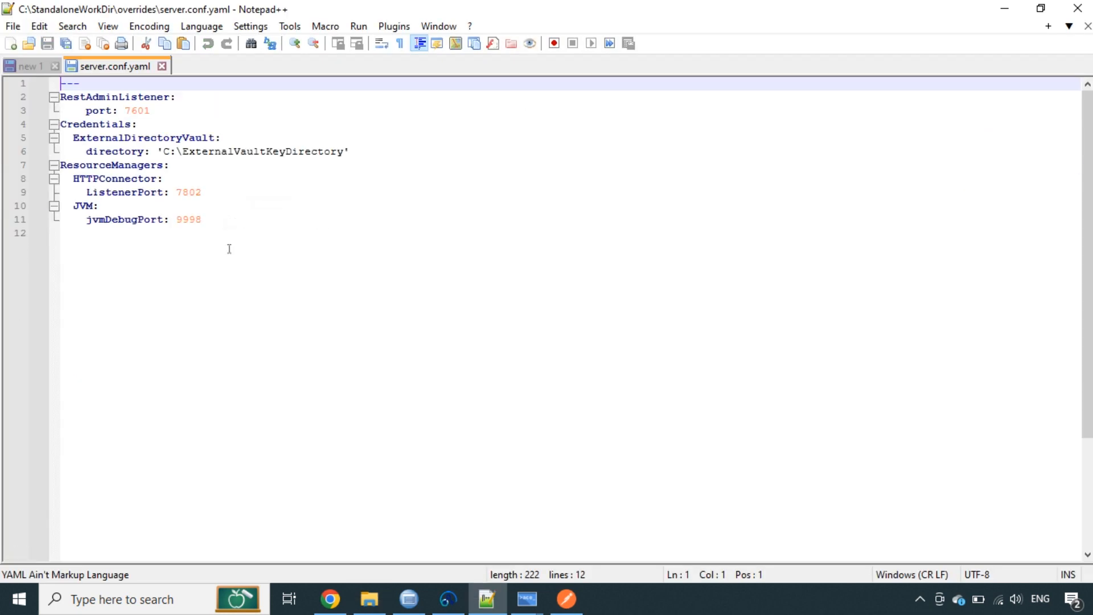
# Inspect the ExternalDirectoryVault directory value C:\ExternalVaultKeyDirectory in server.conf.yaml
pyautogui.click(168, 138)
pyautogui.doubleClick(169, 138)
pyautogui.click(164, 152)
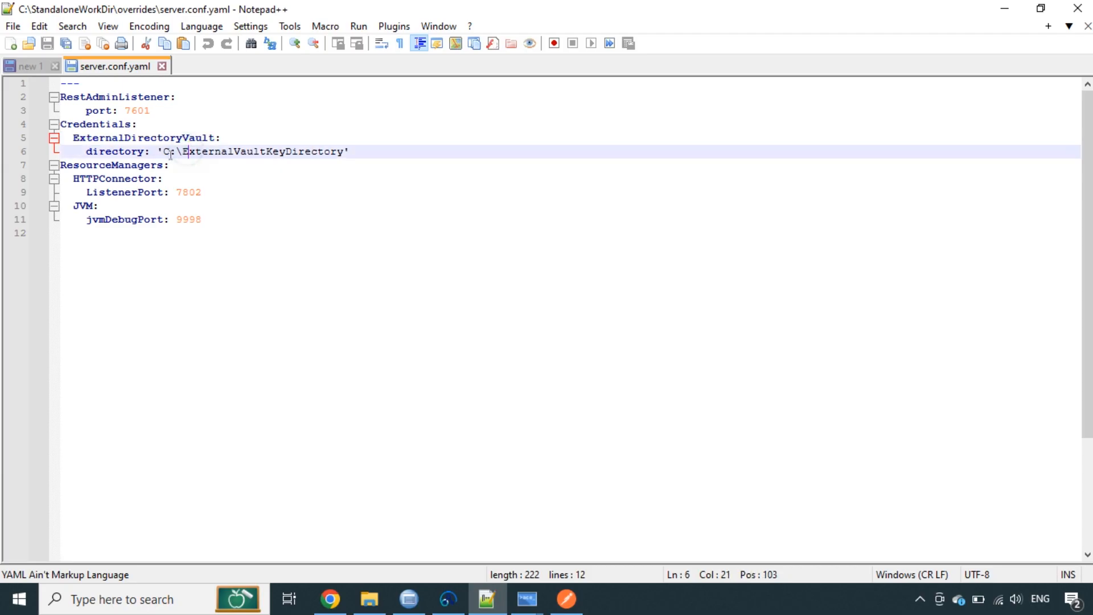
pyautogui.moveTo(164, 152); pyautogui.dragTo(344, 152)
pyautogui.click(397, 243)
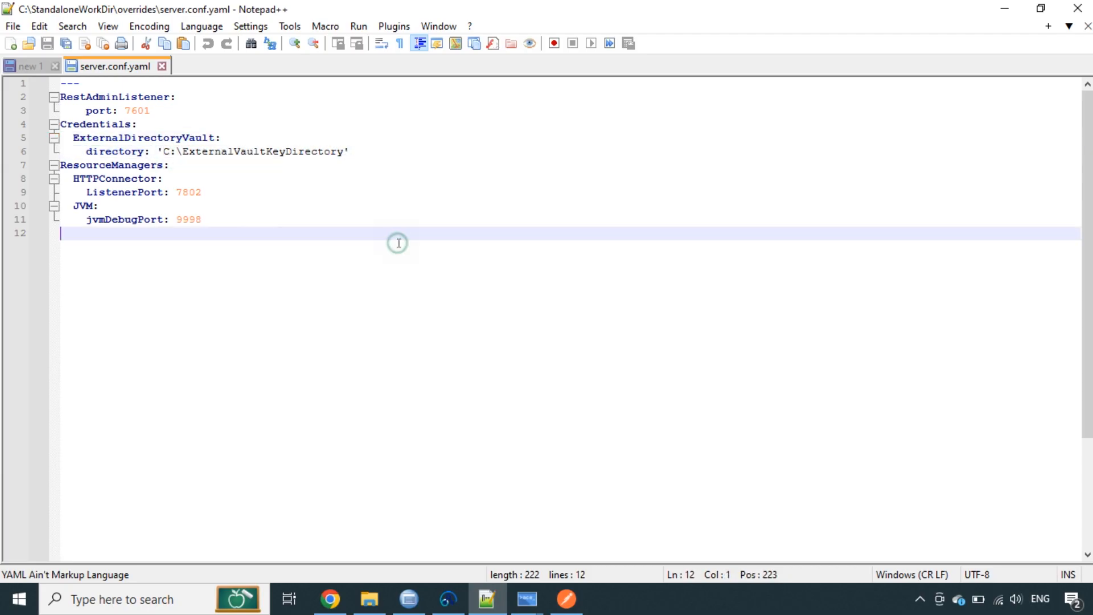
pyautogui.doubleClick(285, 151)
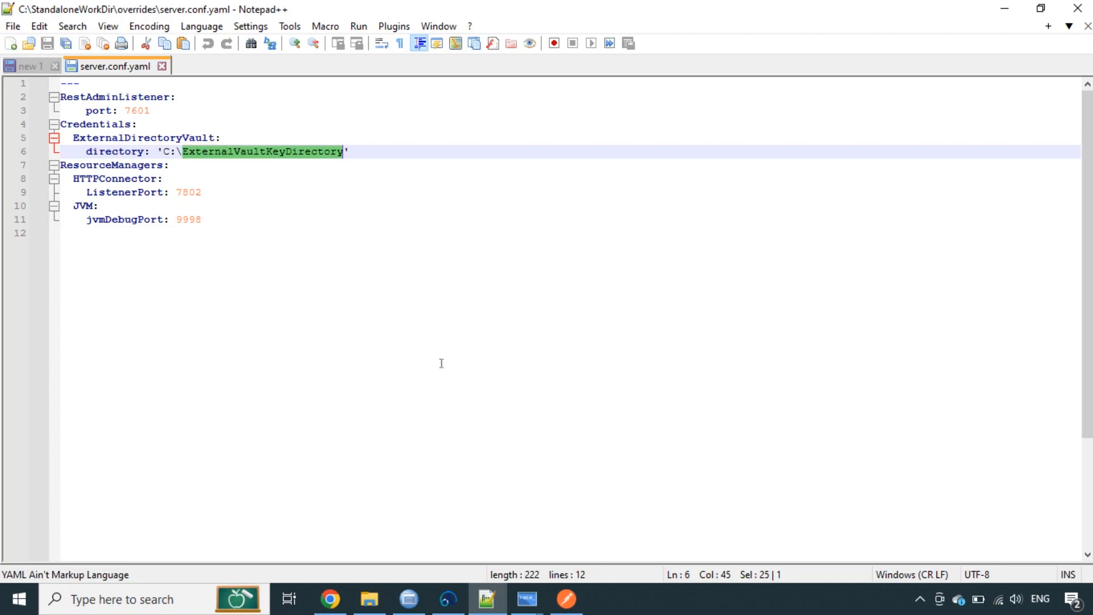
# Open the Compute node's ESQL and highlight its DB2SCHEMA1.COMPANIES table reference
pyautogui.click(448, 599)
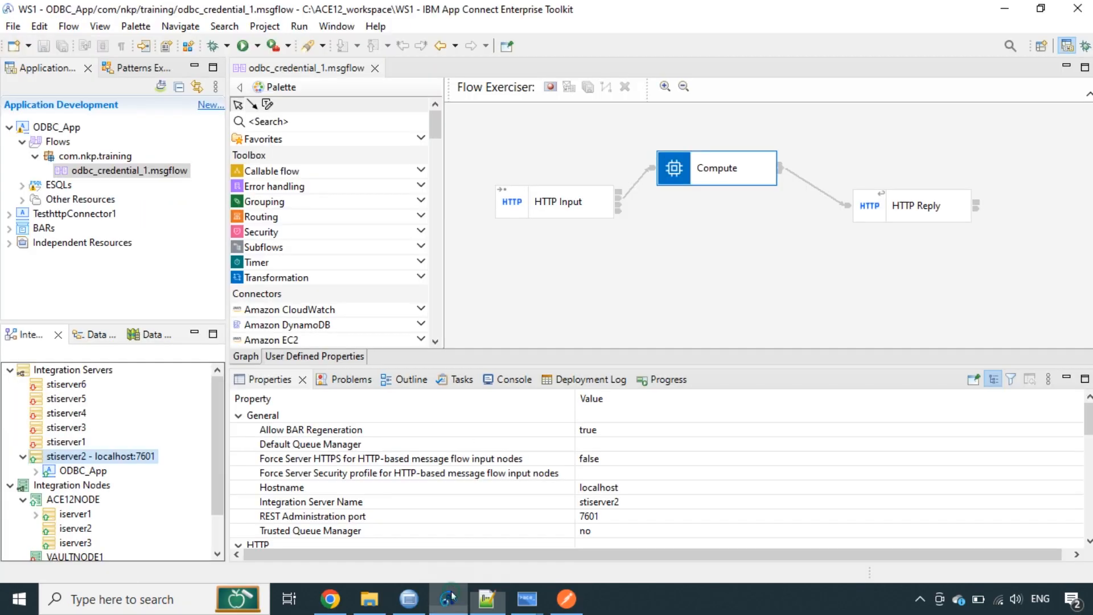
pyautogui.click(715, 168)
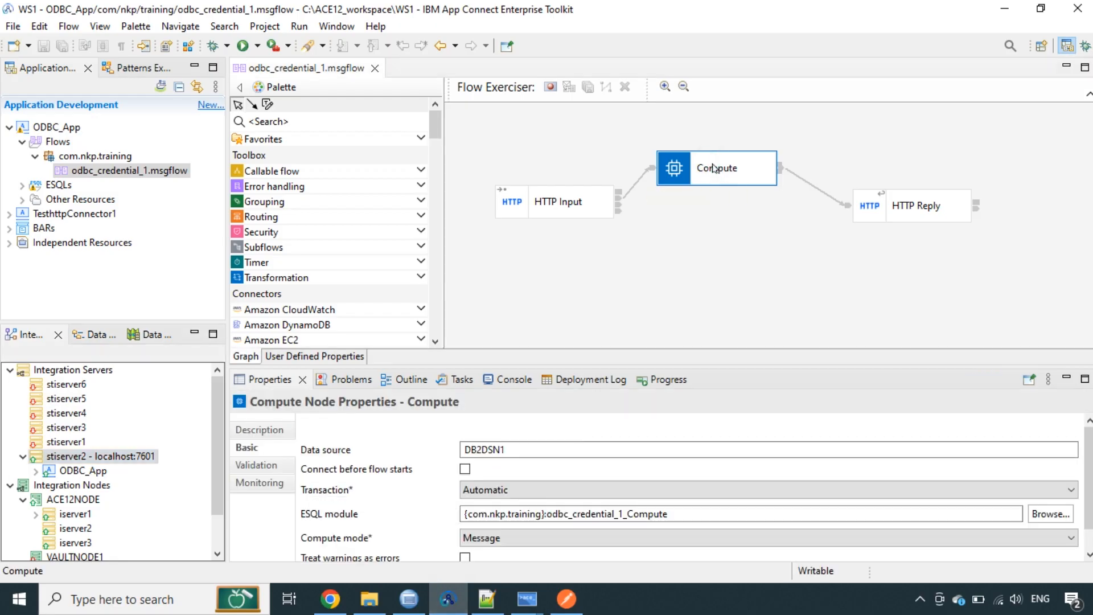
pyautogui.doubleClick(699, 182)
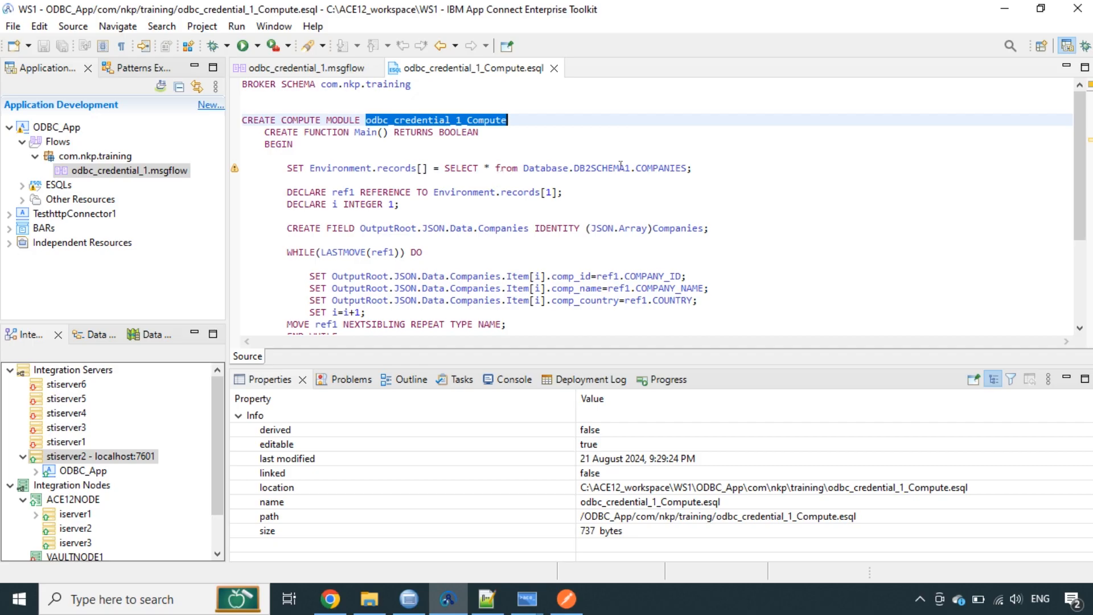
pyautogui.doubleClick(652, 170)
pyautogui.doubleClick(615, 168)
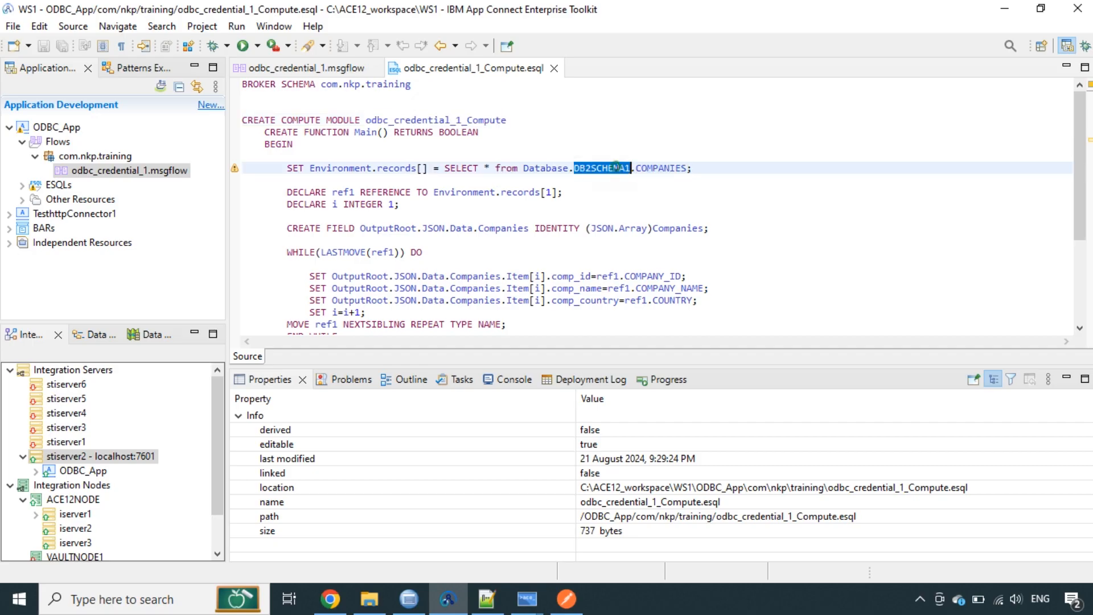
# Compare the DB2SCHEMA1.COMPANIES table in Data Studio with the ESQL SELECT statement
pyautogui.click(409, 599)
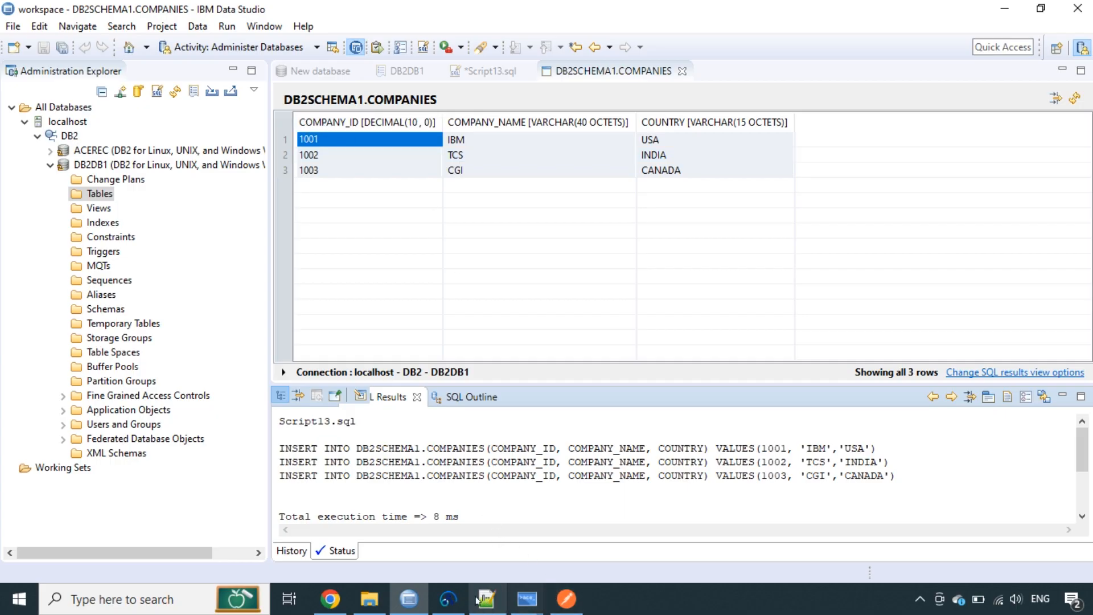
pyautogui.click(458, 601)
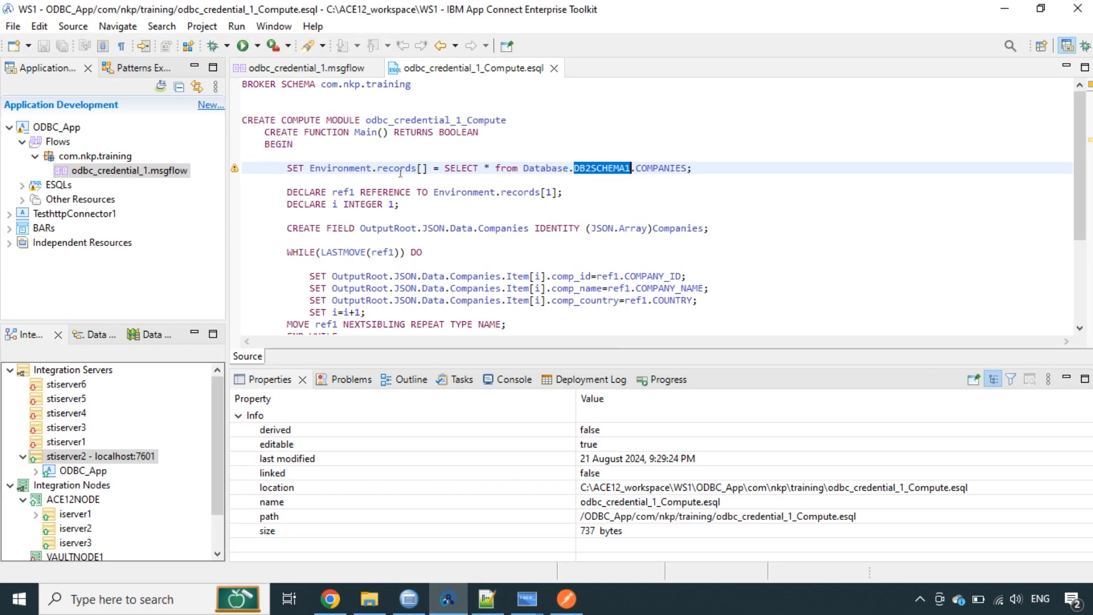
pyautogui.moveTo(444, 168); pyautogui.dragTo(547, 168)
pyautogui.click(505, 265)
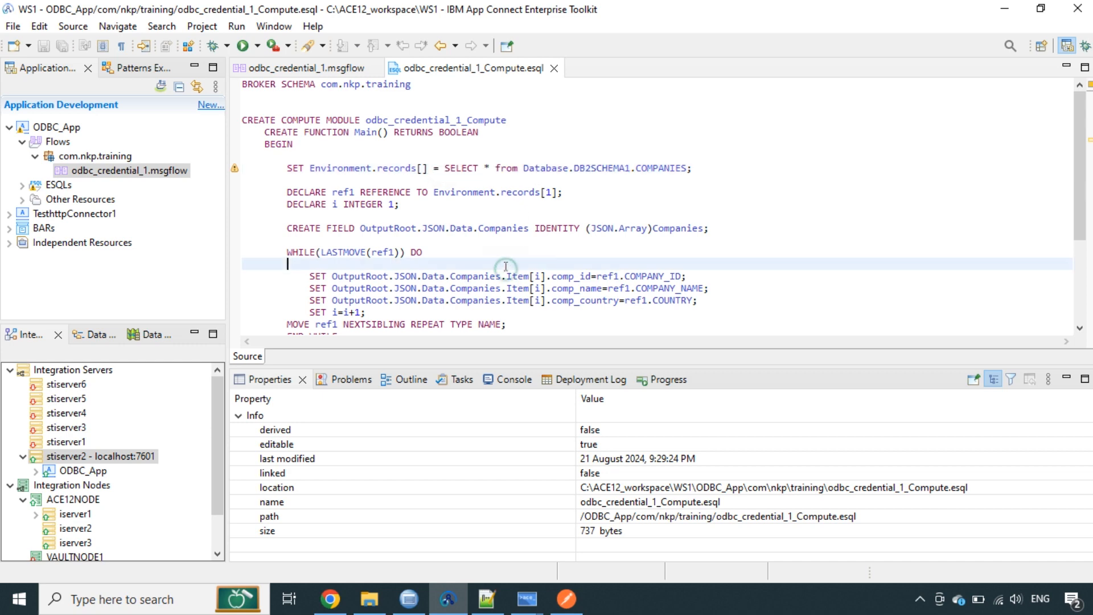
pyautogui.doubleClick(452, 193)
pyautogui.click(490, 265)
pyautogui.scroll(-1, 602, 270)
pyautogui.moveTo(329, 252); pyautogui.dragTo(660, 252)
pyautogui.click(654, 252)
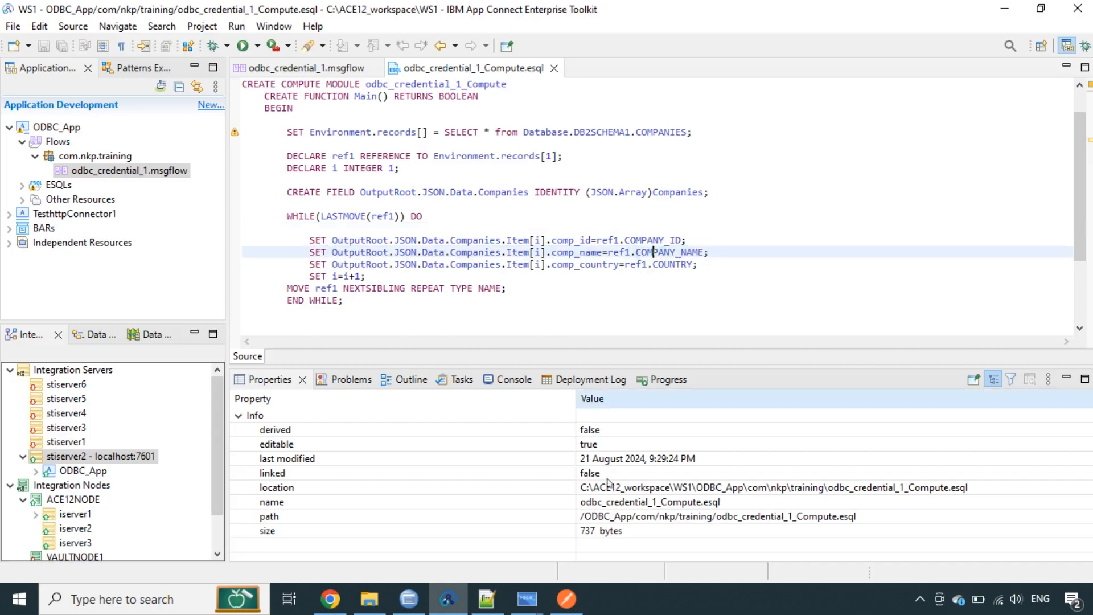
# Review Postman's response showing companies 1001 IBM, 1002 TCS and 1003 CGI
pyautogui.click(566, 598)
pyautogui.click(436, 462)
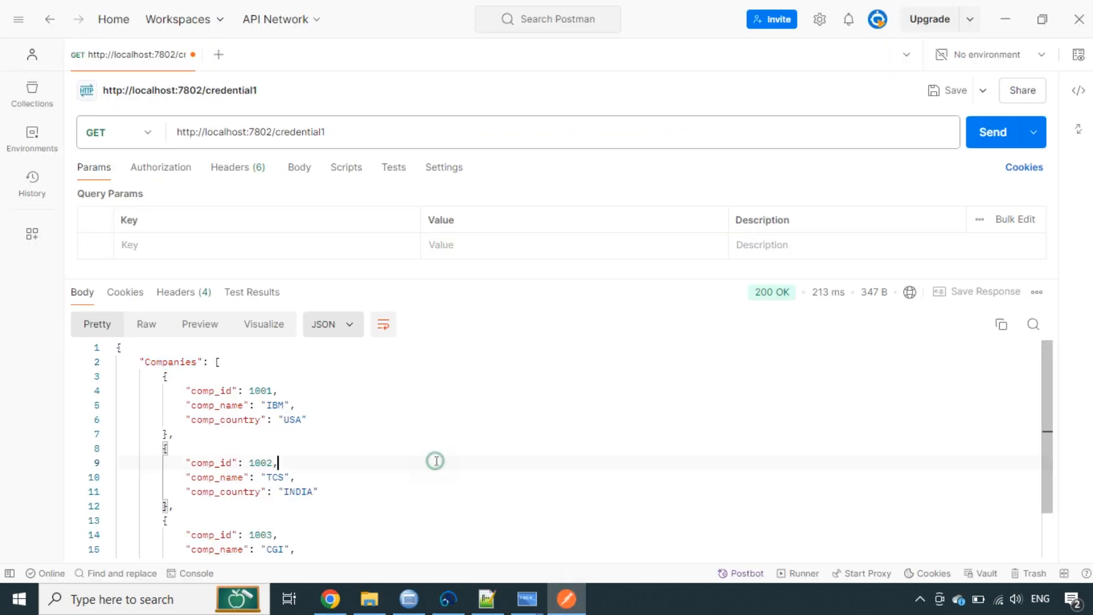
pyautogui.scroll(-2, 456, 494)
pyautogui.scroll(2, 458, 495)
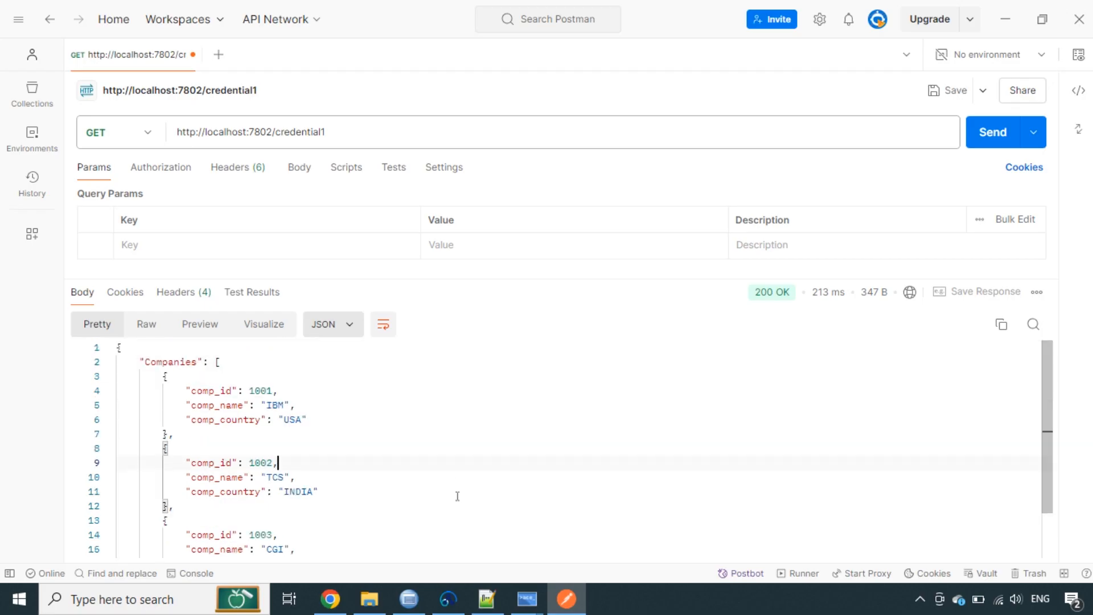